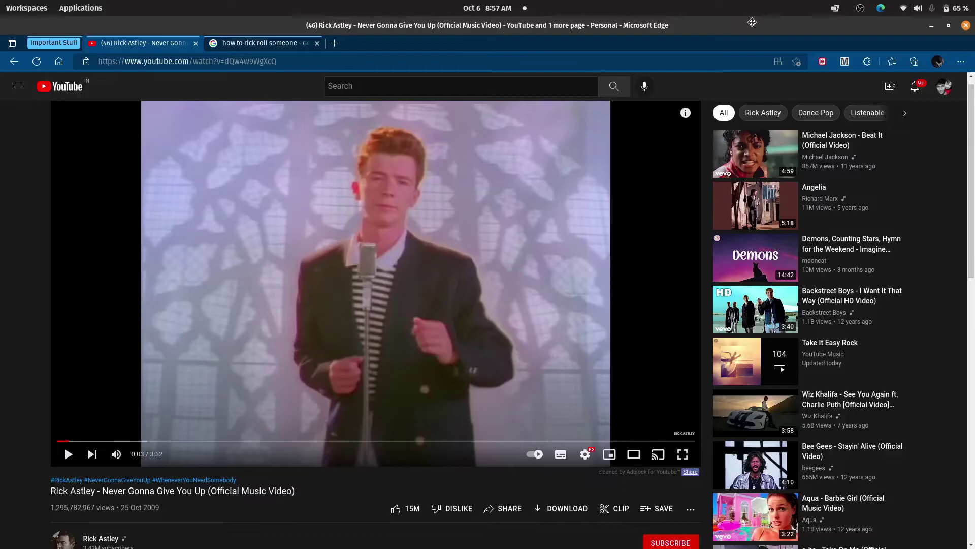
Step: Open a new terminal and create a gzmtsim folder in the home directory
left_click(929, 28)
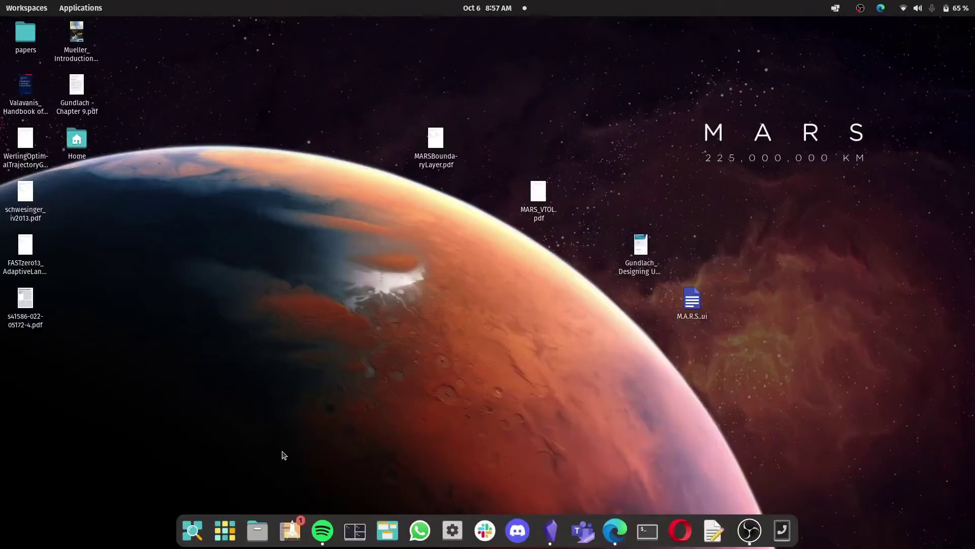
key("ctrl+alt+t")
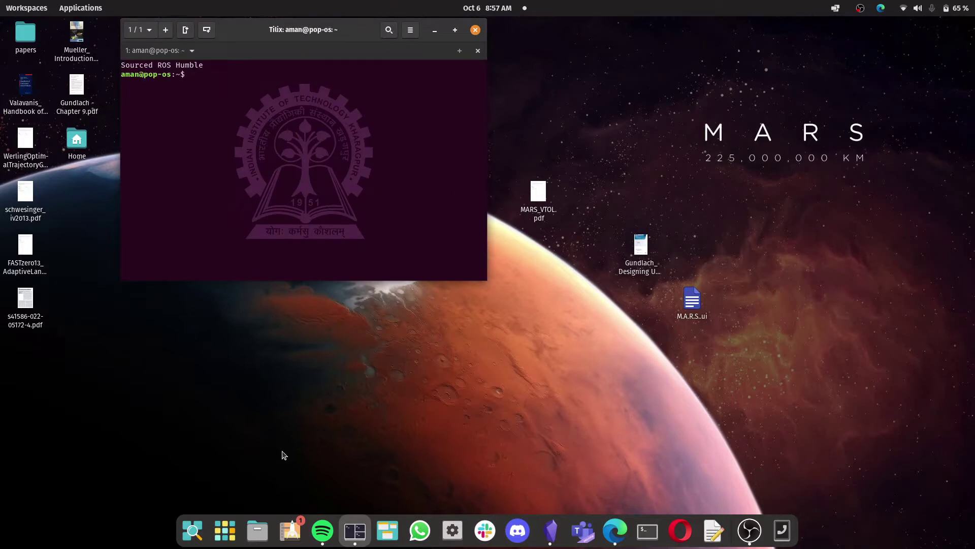
type("mkdir gzmtsim")
key("Return")
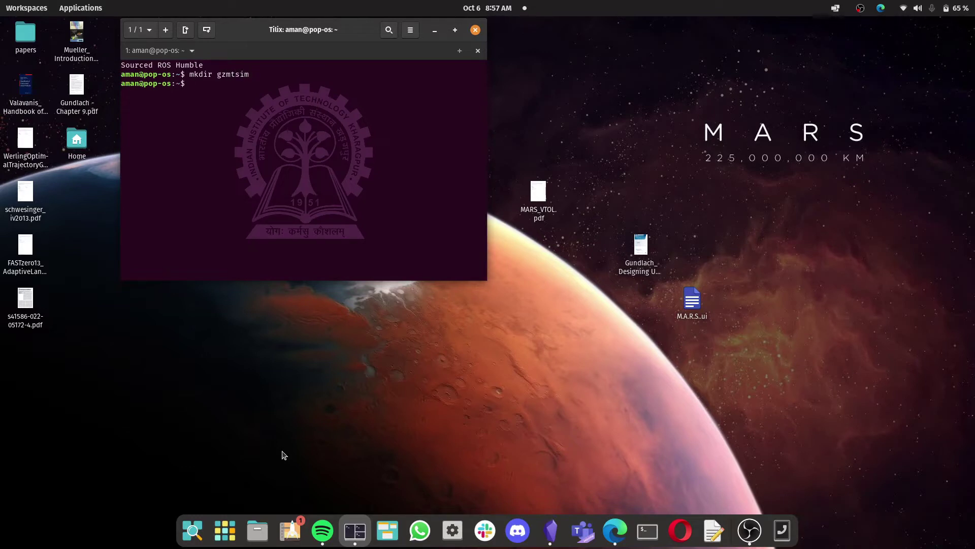
Step: Move into gzmtsim and launch MATLAB from there
type("cd gzm")
key("Tab")
key("Return")
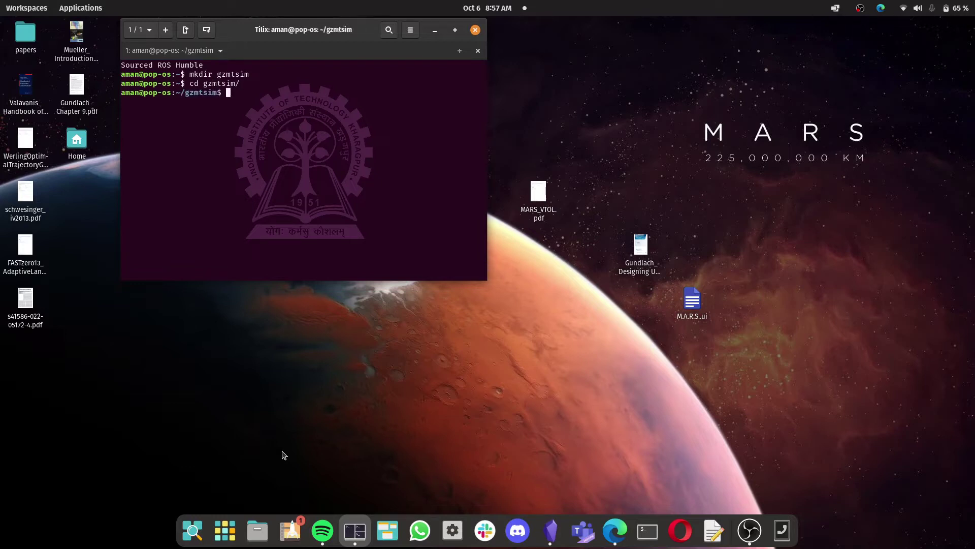
type("matlab")
key("Return")
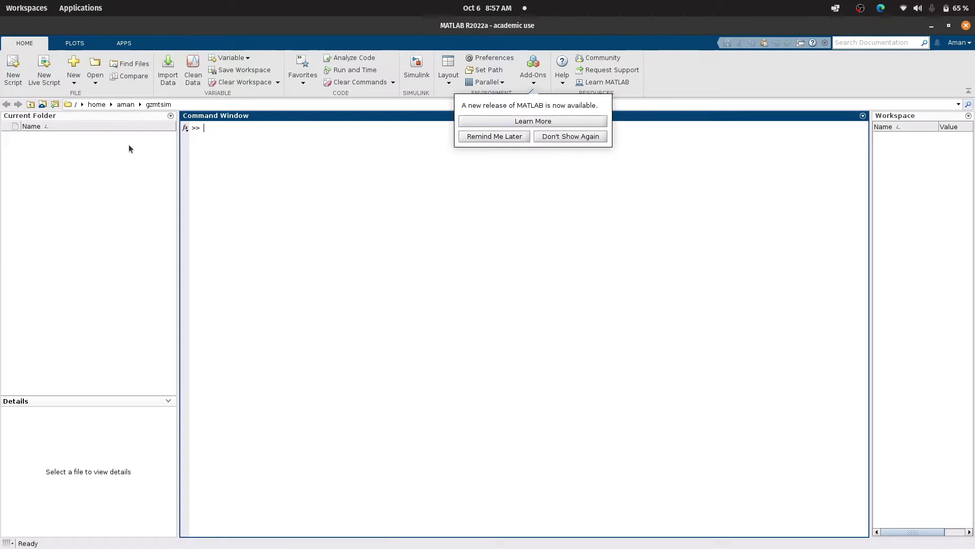
Step: Dismiss the release notice and run packageGazeboPlugin to create GazeboPlugin and GazeboPlugin.zip
left_click(208, 140)
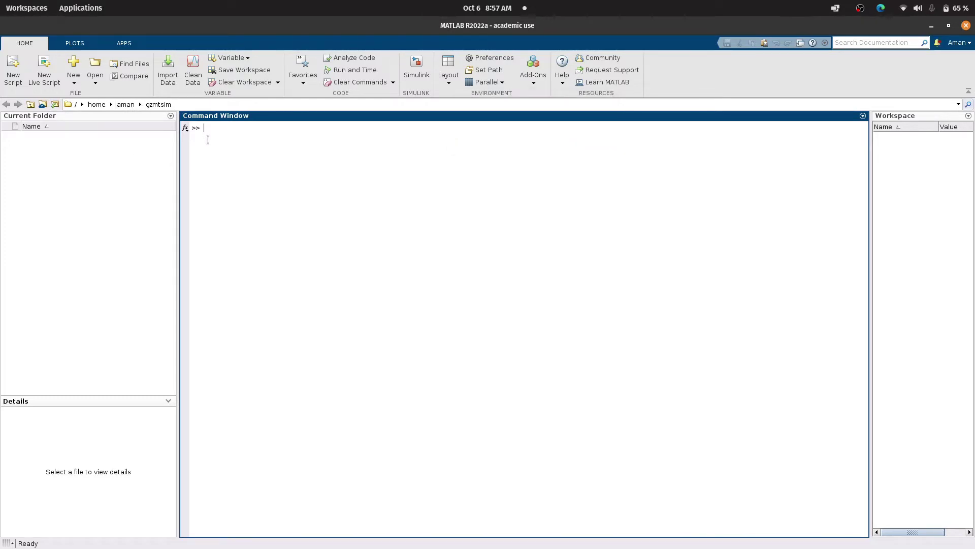
type("packageGazeboPlugin")
key("Return")
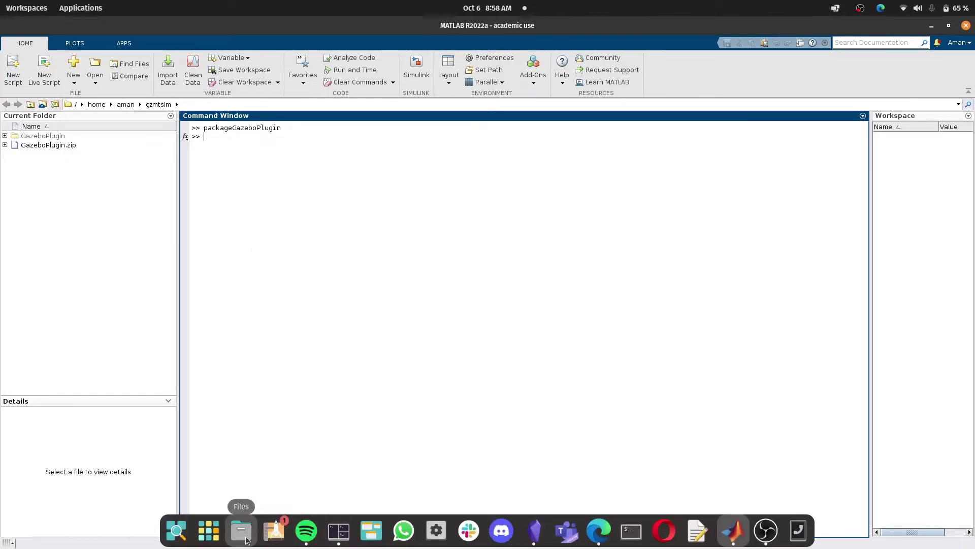
Step: Browse gzmtsim/GazeboPlugin in Files, then quit MATLAB and minimise Files
left_click(244, 536)
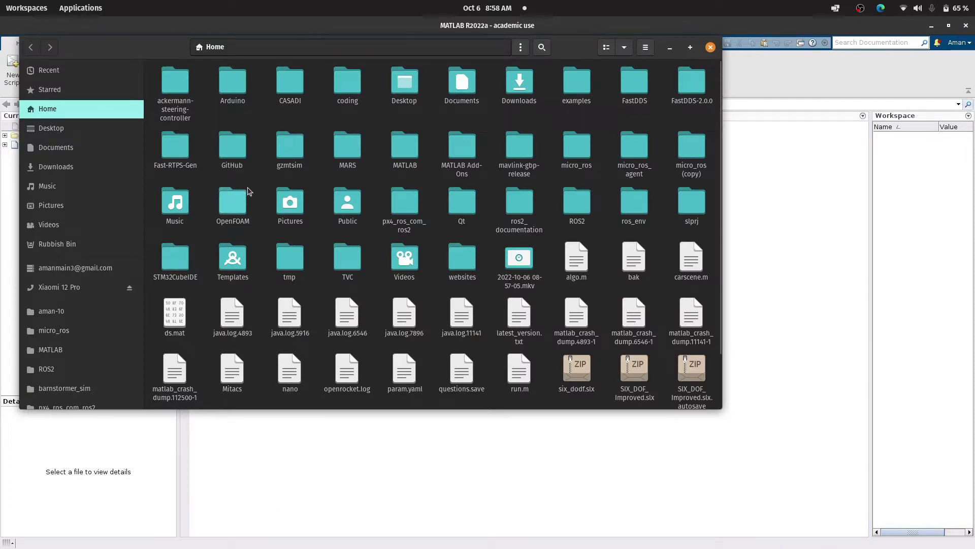
left_click(281, 164)
double_click(281, 164)
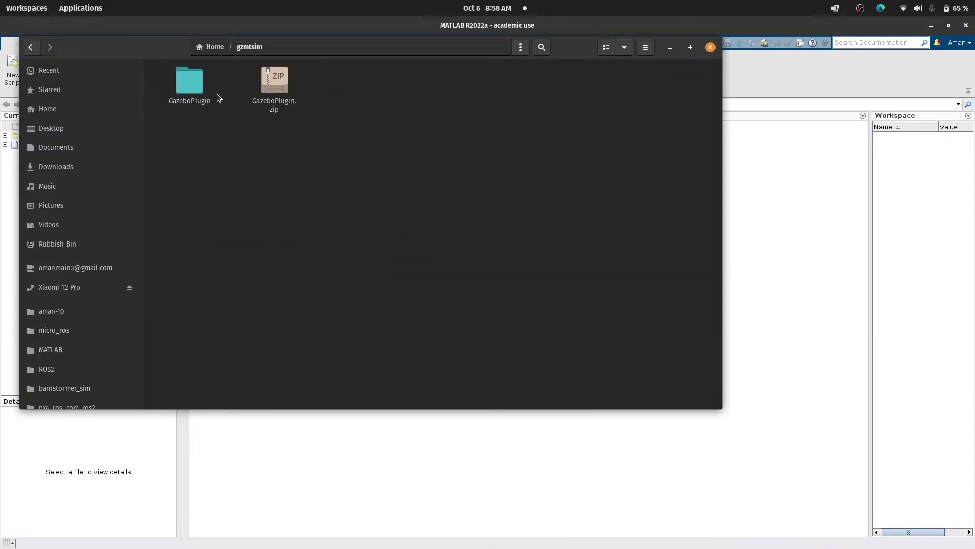
double_click(187, 85)
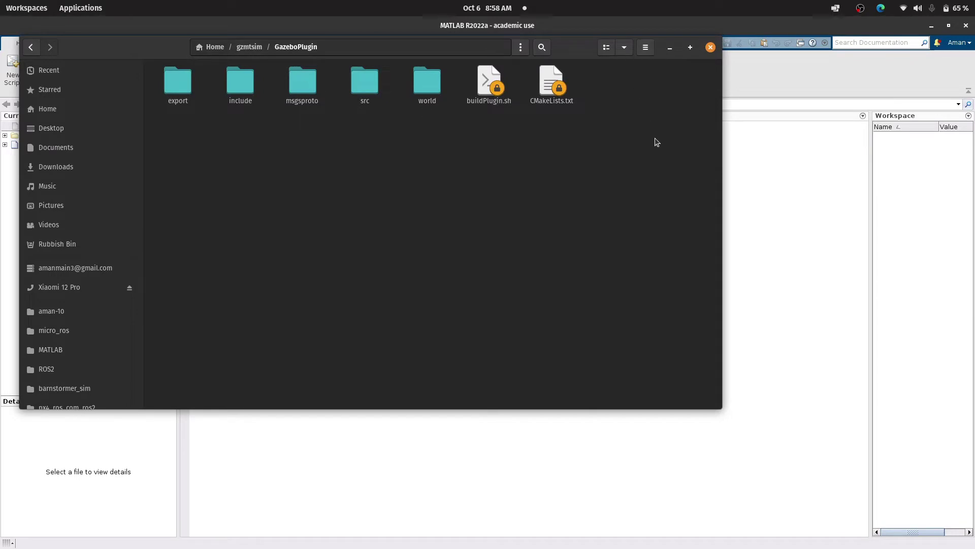
left_click(966, 25)
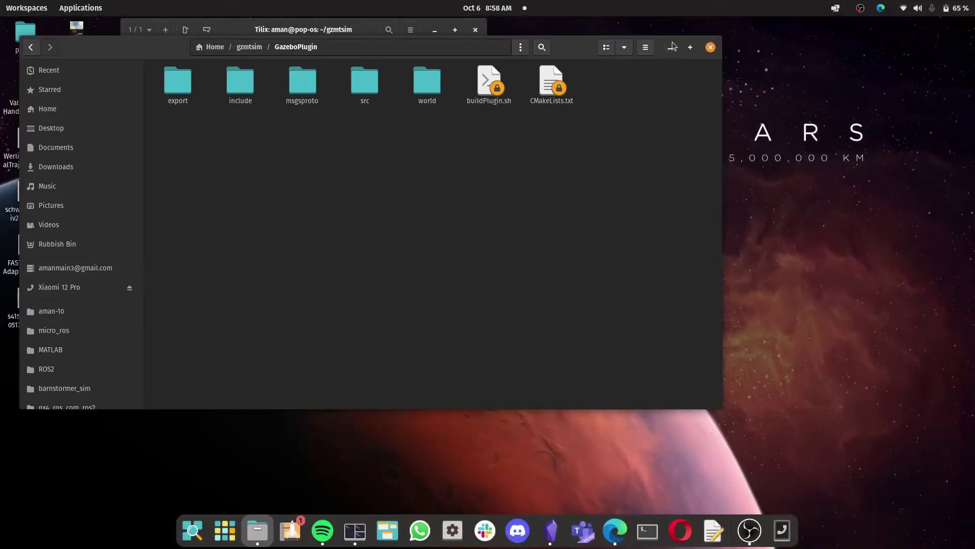
left_click(669, 47)
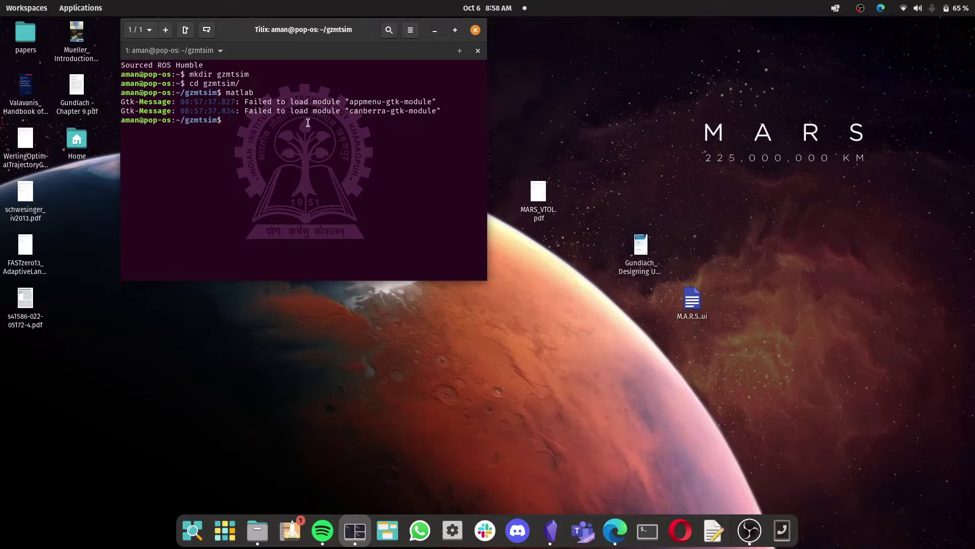
Step: Clear the screen, list gzmtsim, and move into GazeboPlugin to list its contents
type("clear")
key("Return")
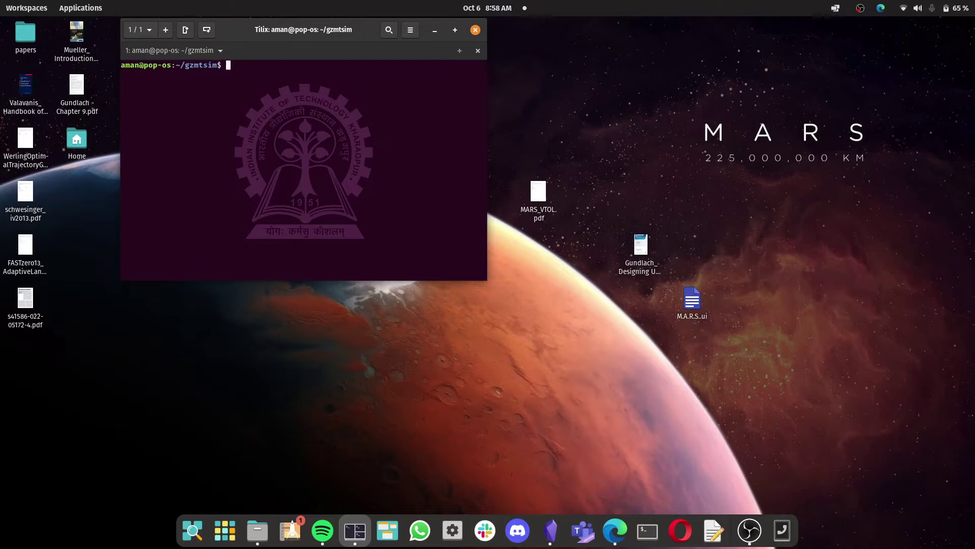
type("cd G")
key("Tab")
key("BackSpace")
key("BackSpace")
key("BackSpace")
key("BackSpace")
key("BackSpace")
key("BackSpace")
key("BackSpace")
key("BackSpace")
key("BackSpace")
key("BackSpace")
key("BackSpace")
key("BackSpace")
key("BackSpace")
key("BackSpace")
key("BackSpace")
type("ls")
key("Return")
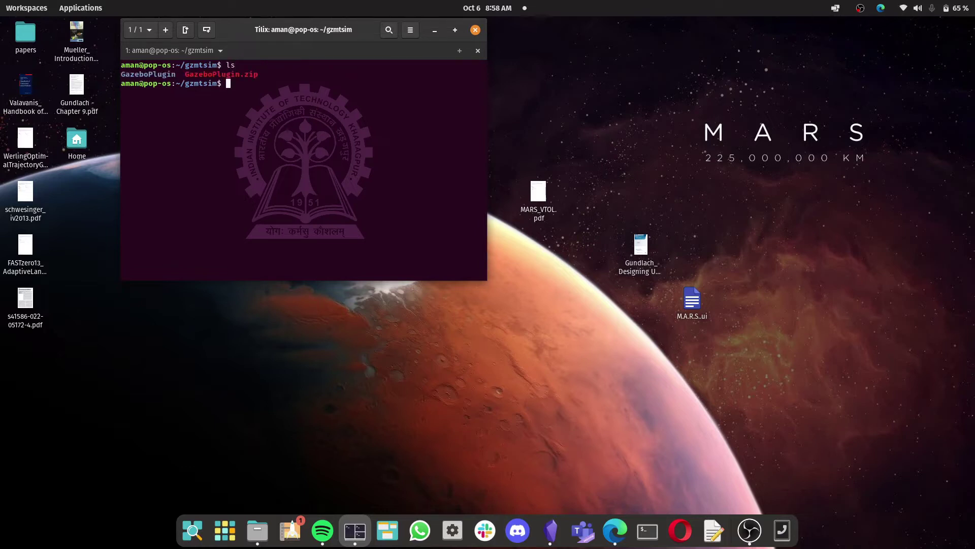
type("cd G")
key("Tab")
key("Return")
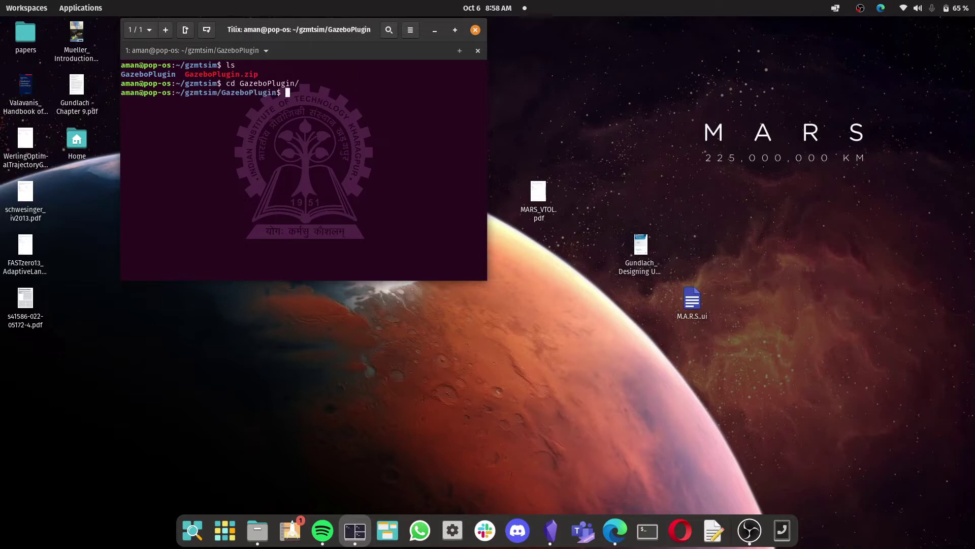
type("ls")
key("Return")
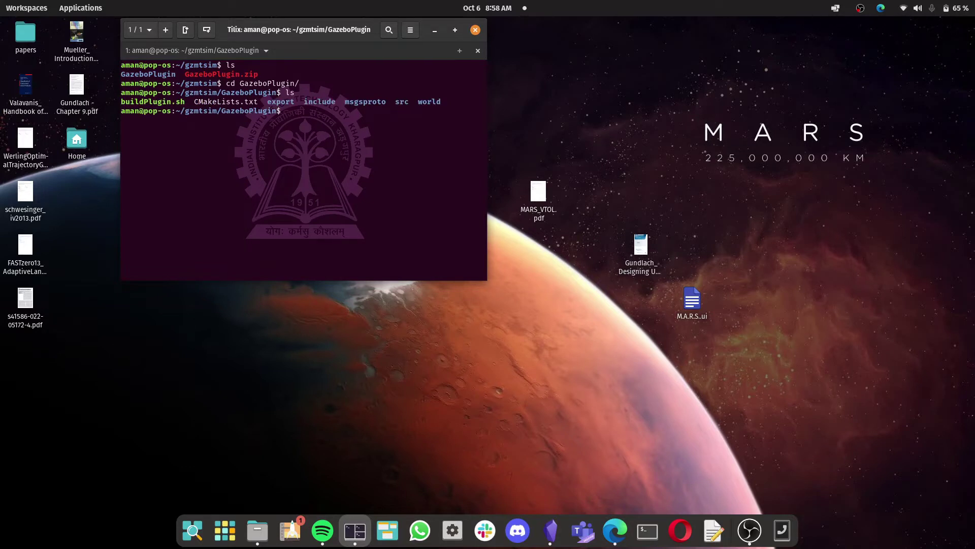
Step: Create a build folder, enter it, and run cmake .. to configure the plugin
type("mkdir build")
key("Return")
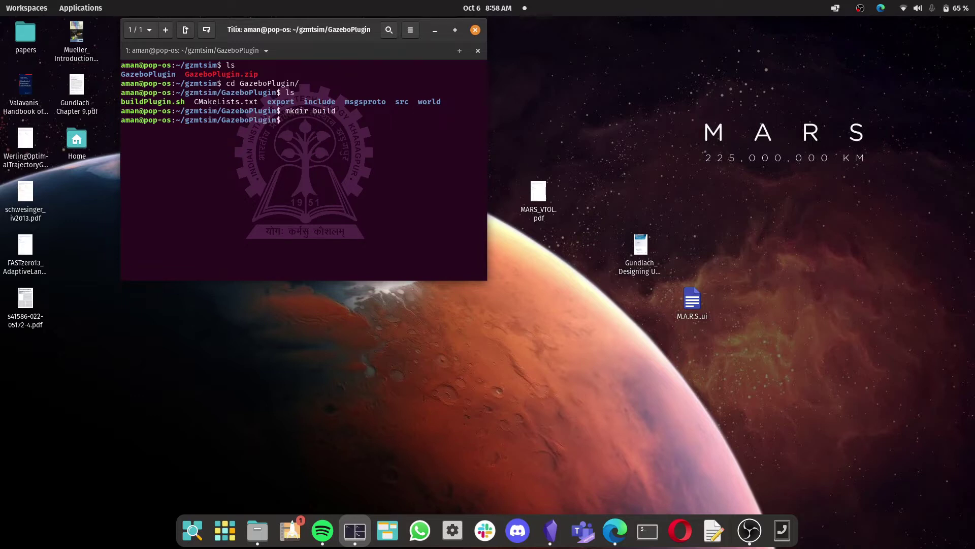
type("c")
key("BackSpace")
type("cd build/")
key("Return")
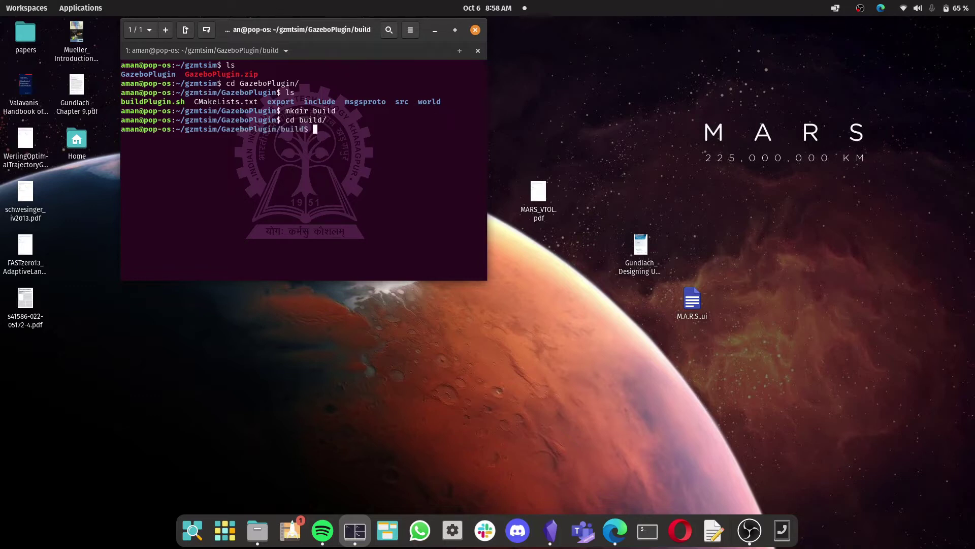
type("cmake ..")
key("Return")
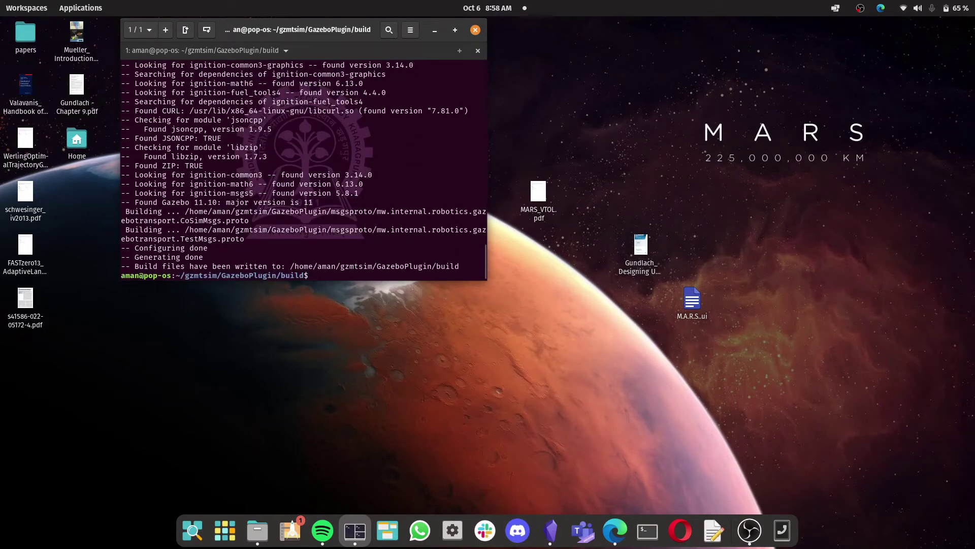
type("make -j8")
key("Return")
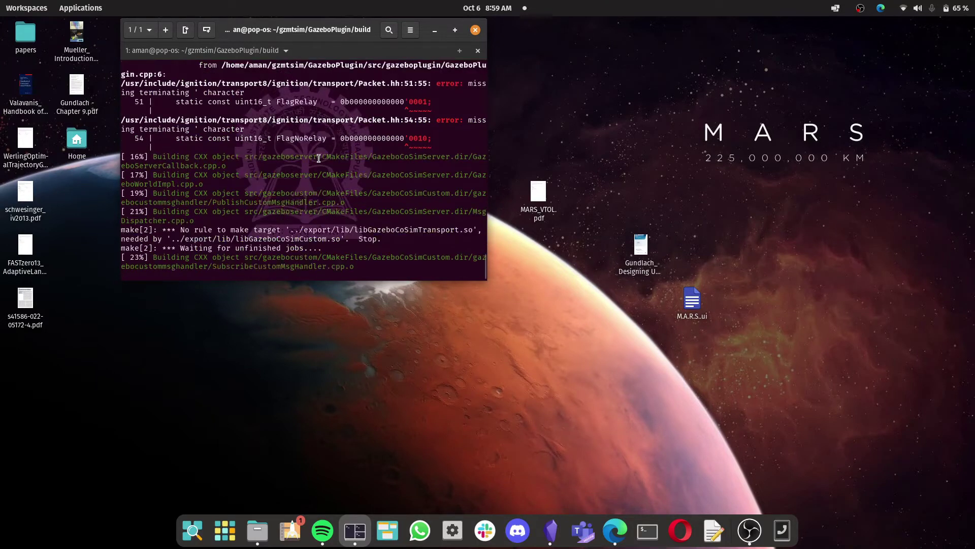
scroll(319, 159, "up", 3)
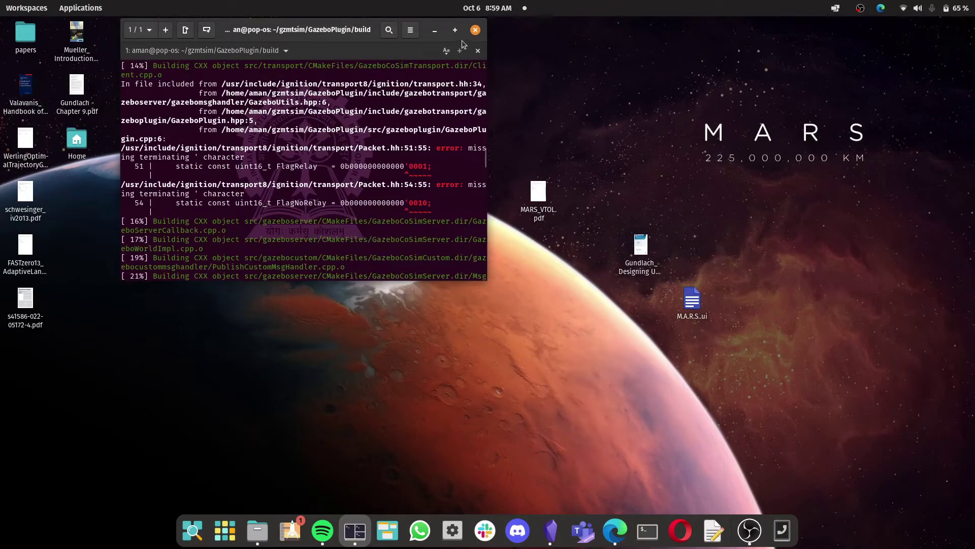
left_click(456, 29)
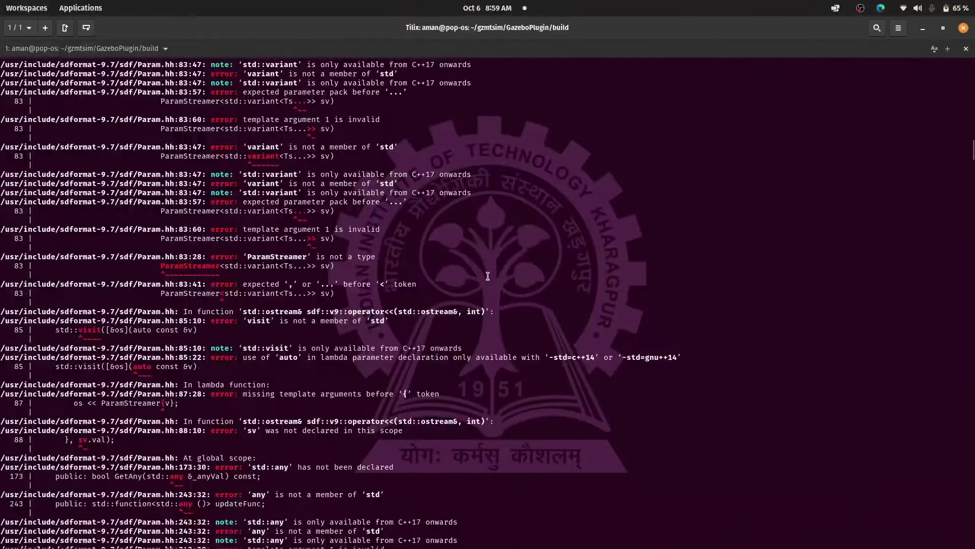
left_click_drag(410, 174, 475, 198)
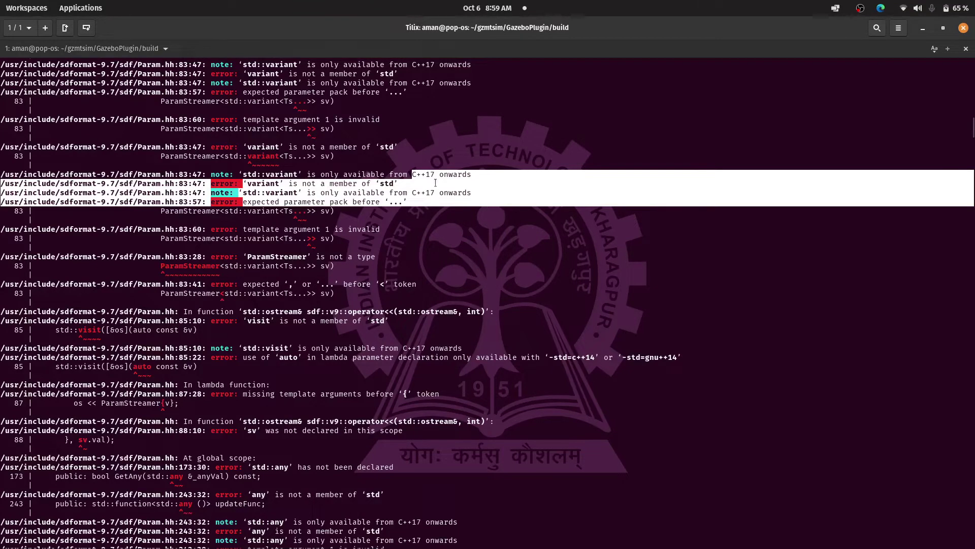
left_click(409, 172)
left_click_drag(409, 174, 447, 174)
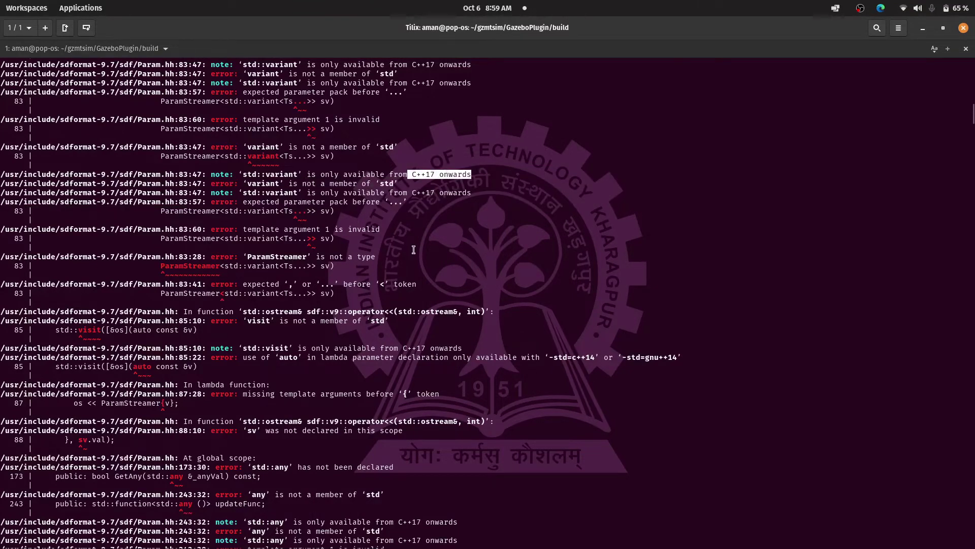
scroll(413, 250, "down", 20)
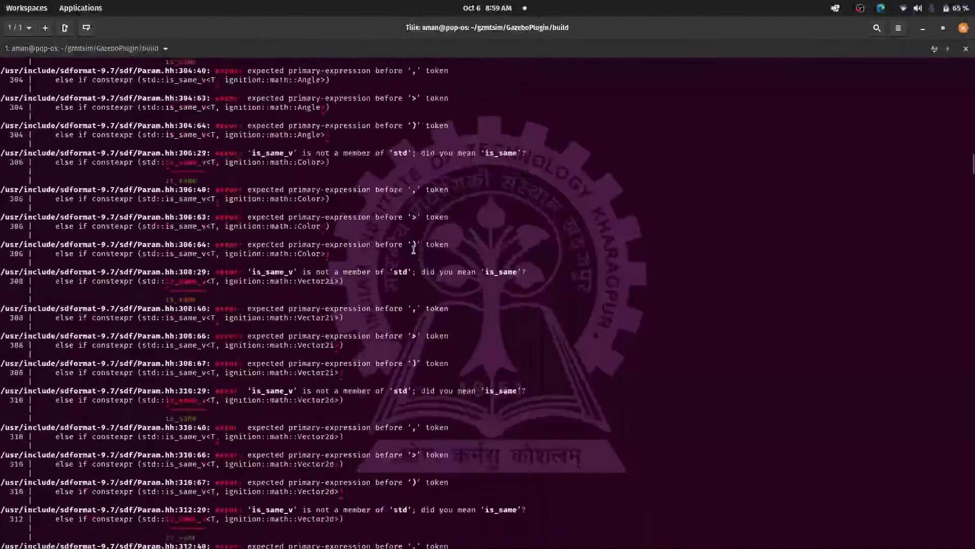
scroll(413, 249, "down", 20)
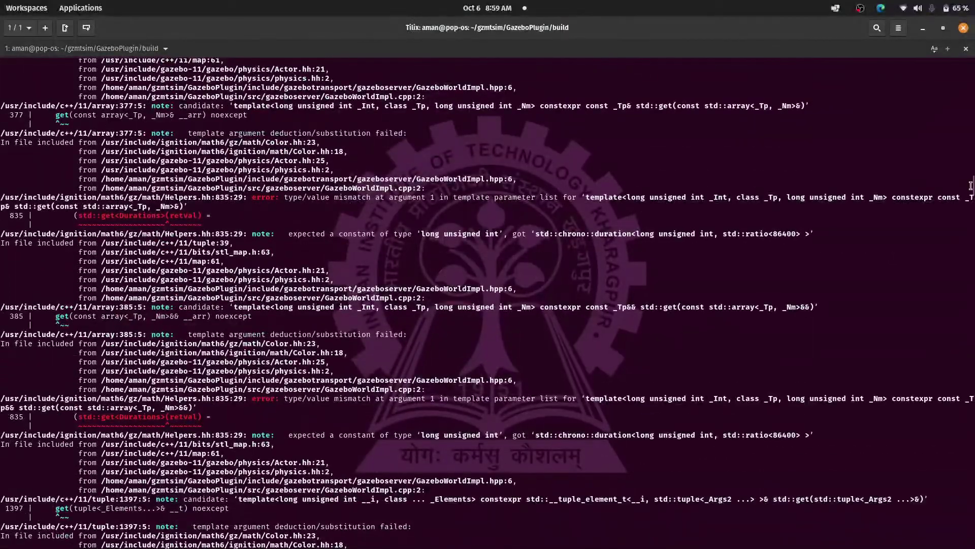
left_click_drag(971, 186, 971, 536)
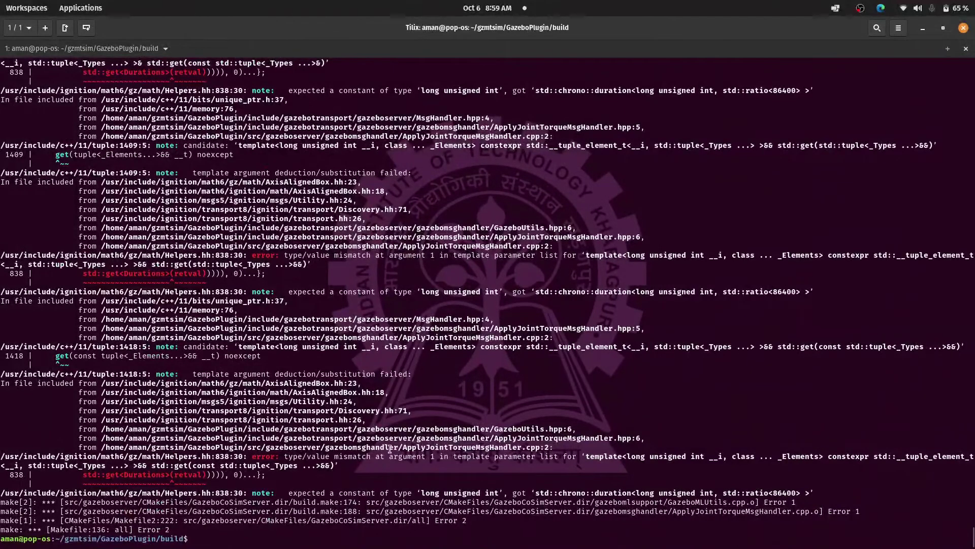
Step: Go up to the GazeboPlugin folder and clear the screen
type("cd ..")
key("Return")
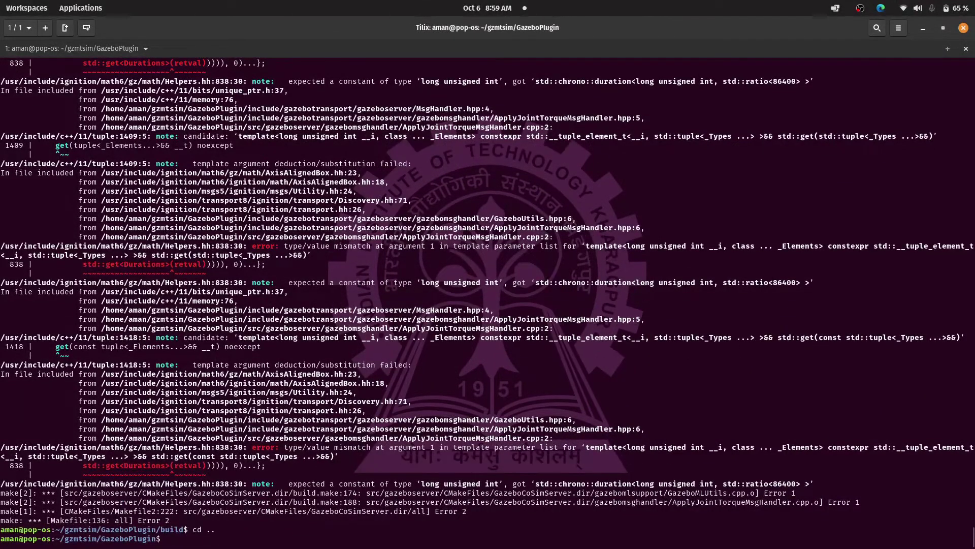
type("cleae")
key("Return")
type("clear")
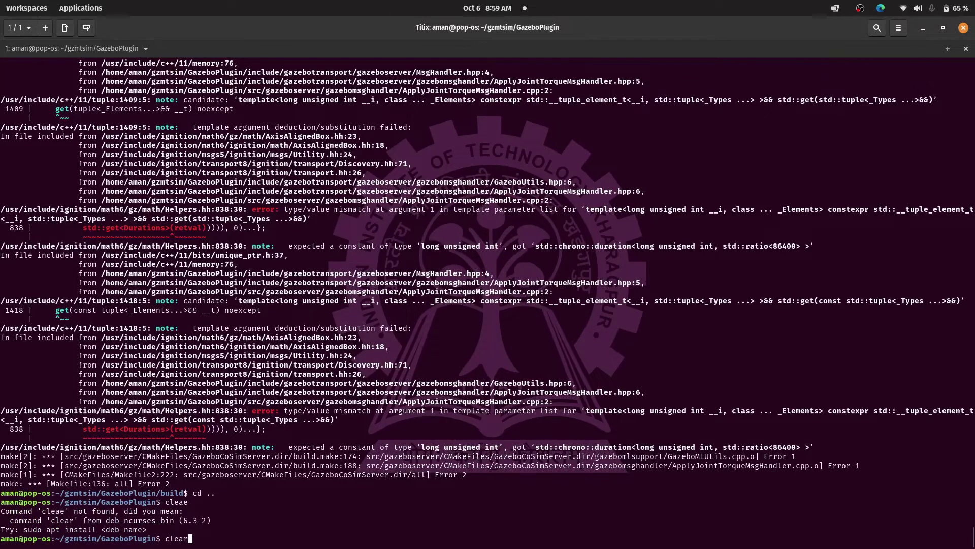
key("Return")
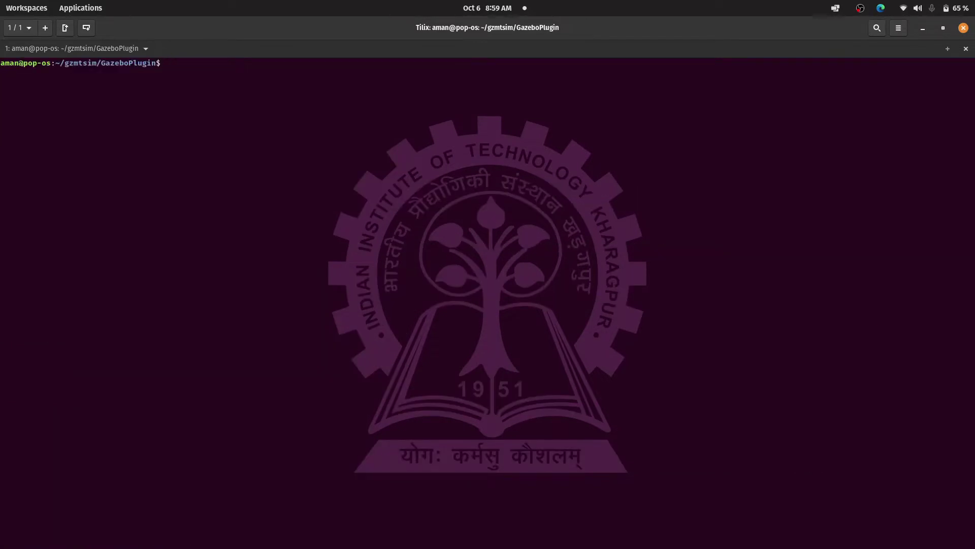
Step: Run sudo nano CMakeLists.txt to edit it as administrator
type("sudo nano CMak")
key("Tab")
key("Return")
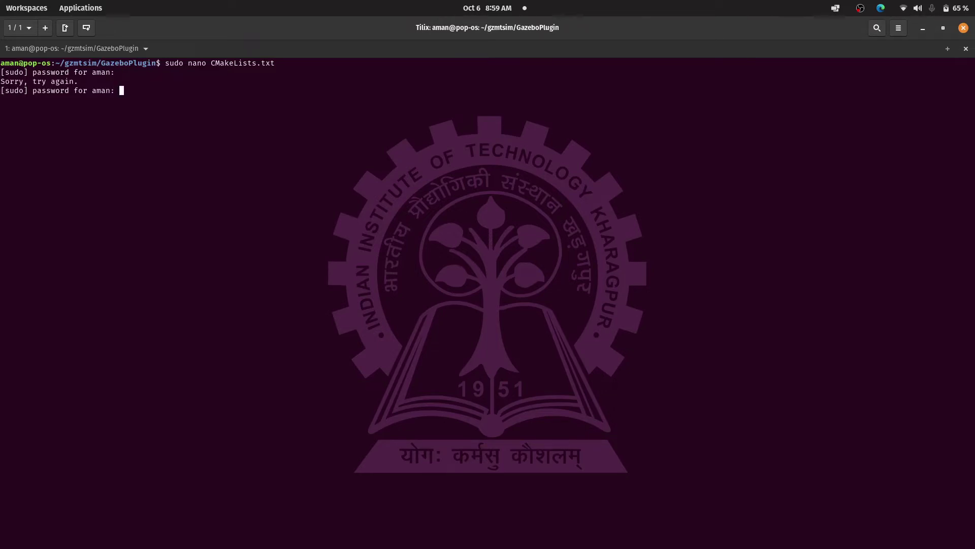
Step: Submit the sudo password and change the first -std=c++11 flag to -std=c++17
key("Return")
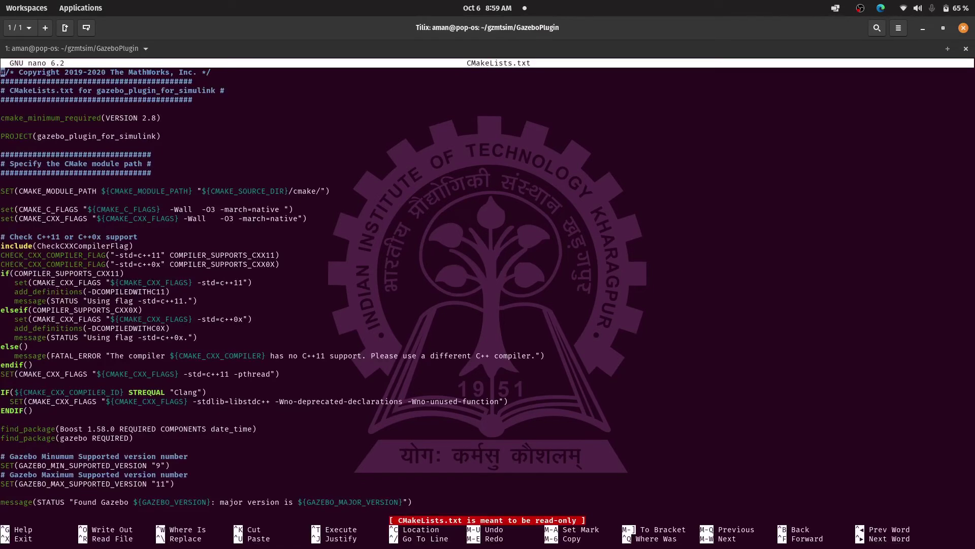
key("Down")
key("Down")
key("Down")
key("Down")
key("Down")
key("Down")
key("Down")
key("Down")
key("Down")
key("Down")
key("Down")
key("Down")
key("Down")
key("Down")
key("Down")
key("Right")
key("Right")
key("Right")
key("Right")
key("Right")
key("Right")
key("Right")
key("Right")
key("Right")
key("Right")
key("Right")
key("Right")
key("Right")
key("Right")
key("Right")
key("Right")
key("Down")
key("Down")
key("Down")
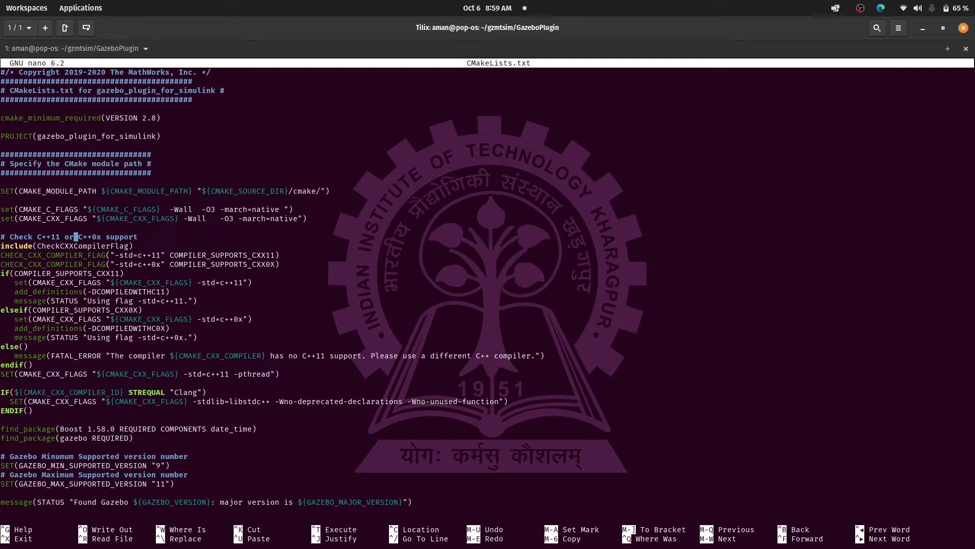
key("Left")
key("Down")
key("Down")
key("Right")
key("Right")
key("Right")
key("Right")
key("Right")
key("Right")
key("Right")
key("Right")
key("Right")
key("Right")
key("Right")
key("Right")
key("Right")
key("Right")
key("Right")
key("Right")
key("Right")
key("Right")
key("Right")
Step: Change COMPILEDWITHC11 to COMPILEDWITHC17 and the last c++11 flag to c++17, then save and exit
key("Right")
key("Down")
key("Down")
key("Right")
key("Right")
key("Right")
key("Right")
key("Right")
key("Right")
key("Right")
key("Right")
key("Right")
key("Right")
key("Right")
key("Right")
key("Right")
key("Right")
key("Right")
key("Right")
key("Right")
key("Right")
key("Right")
key("Right")
key("Right")
key("Right")
key("Right")
key("Right")
key("Right")
key("Right")
key("Right")
key("Right")
key("Right")
key("Right")
key("Right")
key("Right")
key("Right")
key("Right")
key("Right")
key("Right")
key("Right")
key("Right")
key("Right")
key("Right")
key("Delete")
type("7")
key("Down")
key("Left")
key("BackSpace")
type("7")
key("Up")
key("Down")
key("Down")
key("Down")
key("Down")
key("Down")
key("Down")
key("Down")
key("Right")
key("Down")
key("Right")
key("Right")
key("Right")
key("Right")
key("Right")
key("Down")
key("Right")
key("Right")
key("Right")
key("Right")
key("Right")
key("Right")
key("Right")
key("Right")
key("Right")
key("Right")
key("Right")
key("Right")
key("Right")
key("Right")
key("Right")
key("Right")
key("Right")
key("Right")
key("Right")
key("Right")
key("Right")
key("Right")
key("Right")
key("Right")
key("Right")
key("Right")
key("Right")
key("Right")
key("Right")
key("Right")
key("Right")
key("Right")
key("Right")
key("Right")
key("Left")
key("Left")
key("BackSpace")
type("7")
key("ctrl+s")
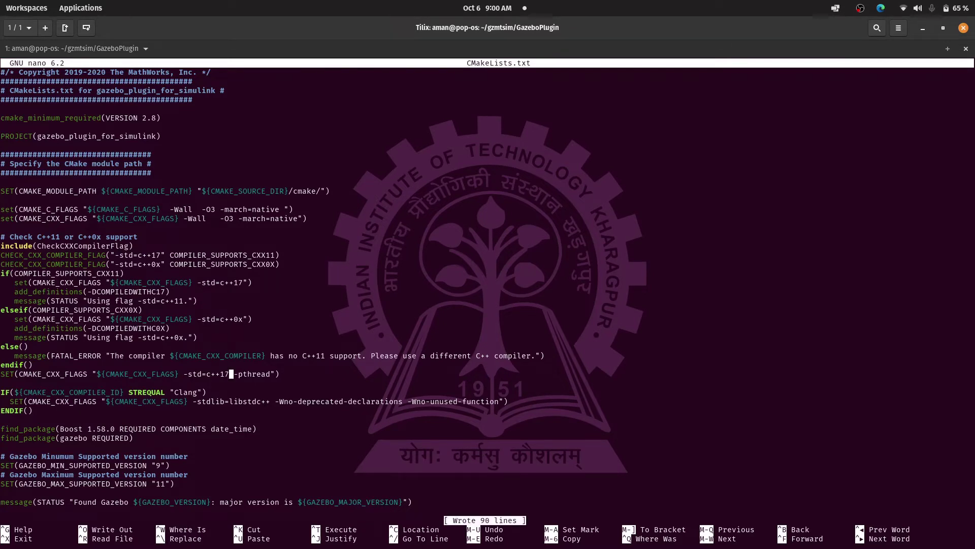
key("ctrl+x")
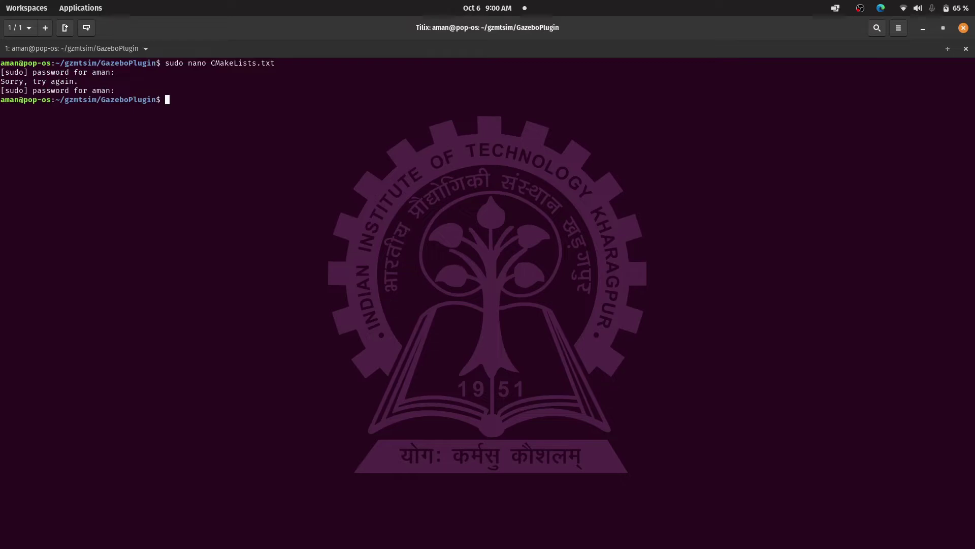
Step: Remove the old build folder with rm -rf ./build, recreate it, and enter it
type("cd")
key("BackSpace")
key("BackSpace")
key("BackSpace")
type("rm -rf ./build")
key("Return")
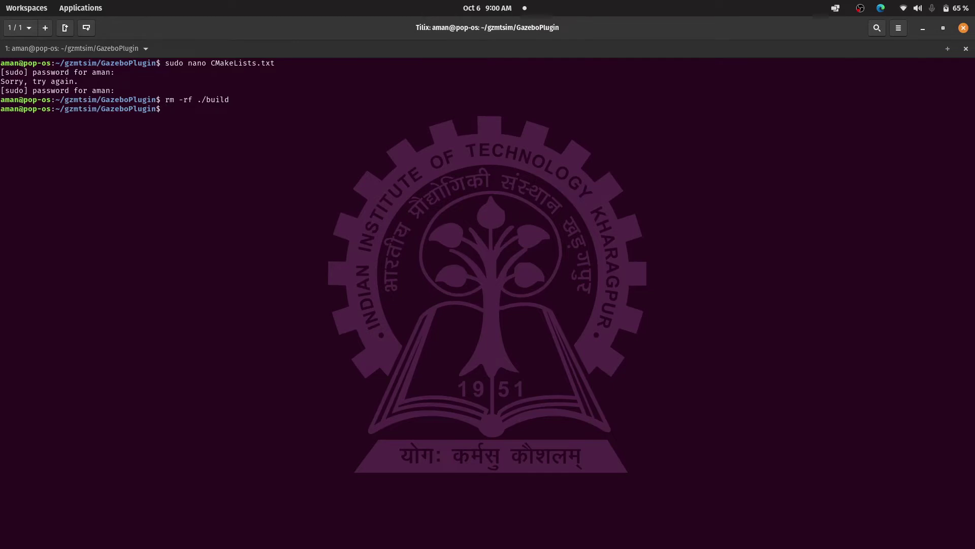
type("mkdir build")
key("Return")
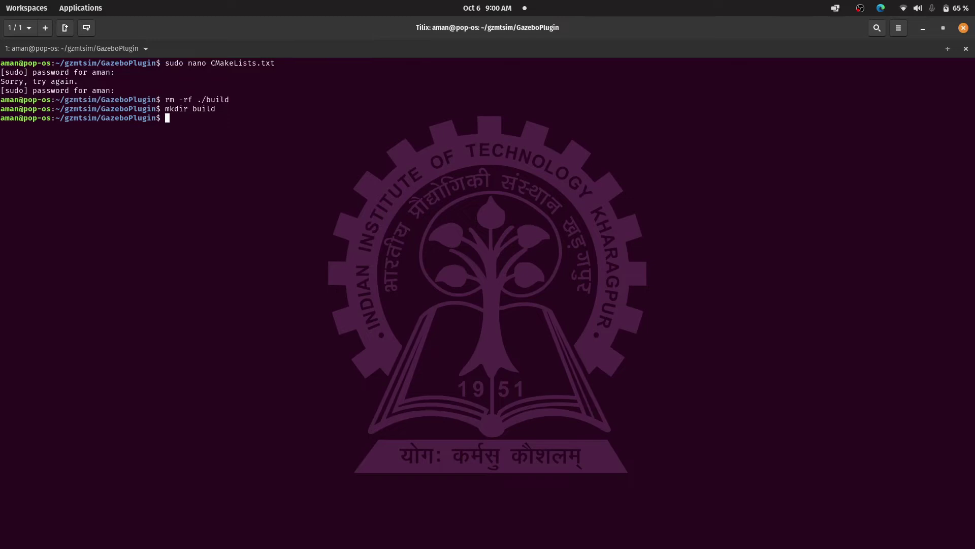
type("cd build/")
key("Return")
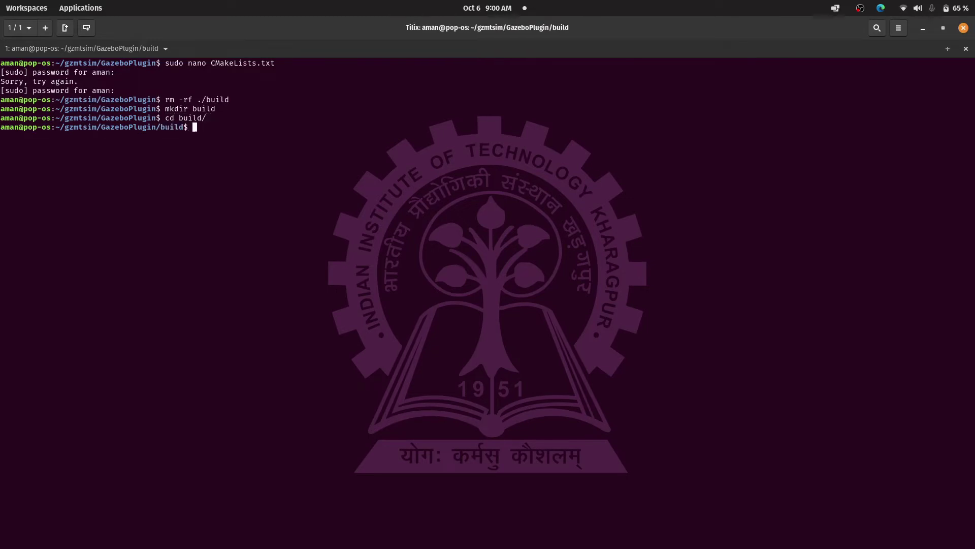
Step: Configure with cmake .. and compile with make -j8 until all GazeboCoSim targets reach 100%
type("cmake ..")
key("Return")
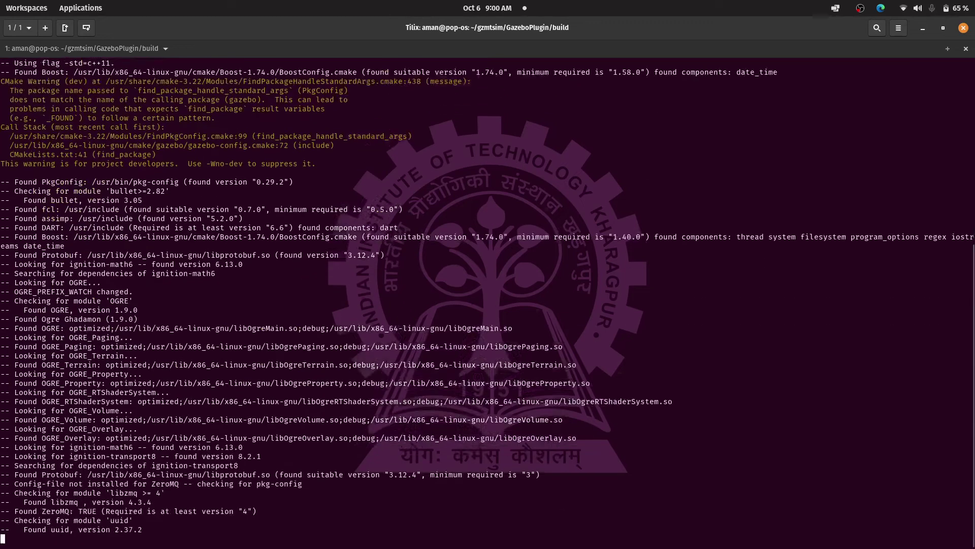
type("make")
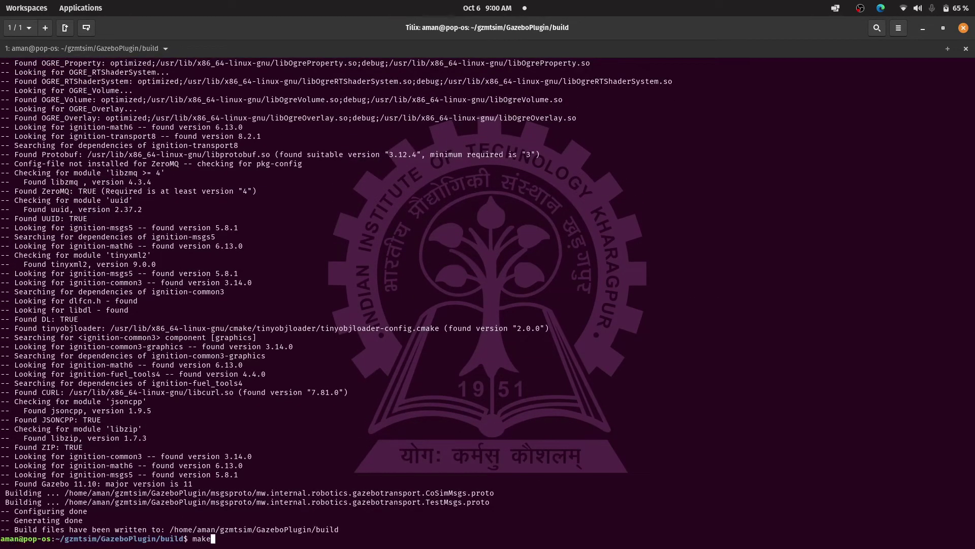
type(" -j8")
key("Return")
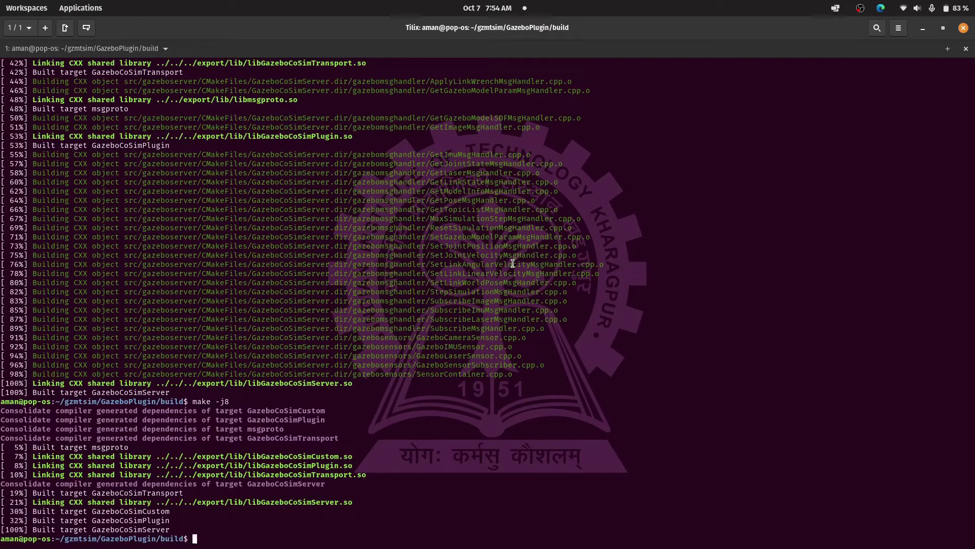
scroll(513, 263, "up", 14)
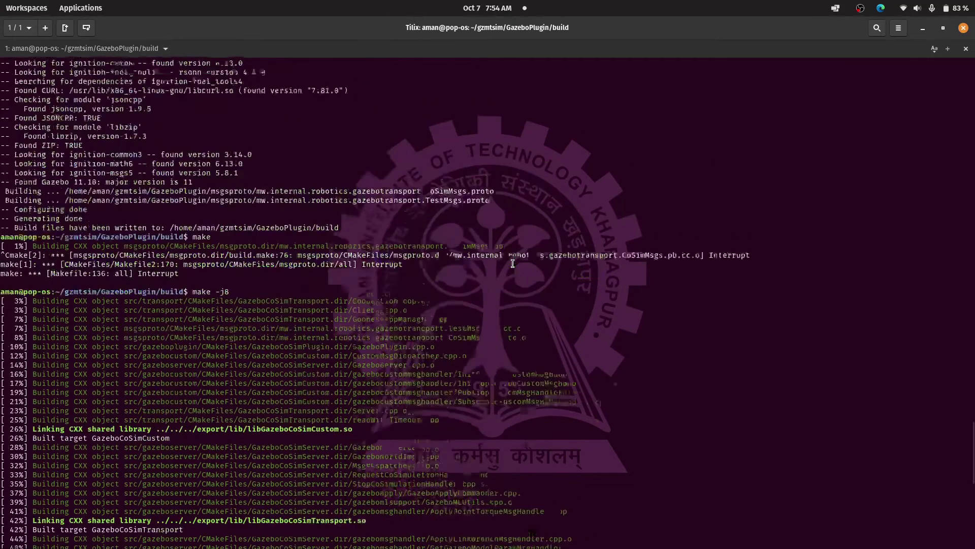
scroll(513, 263, "down", 14)
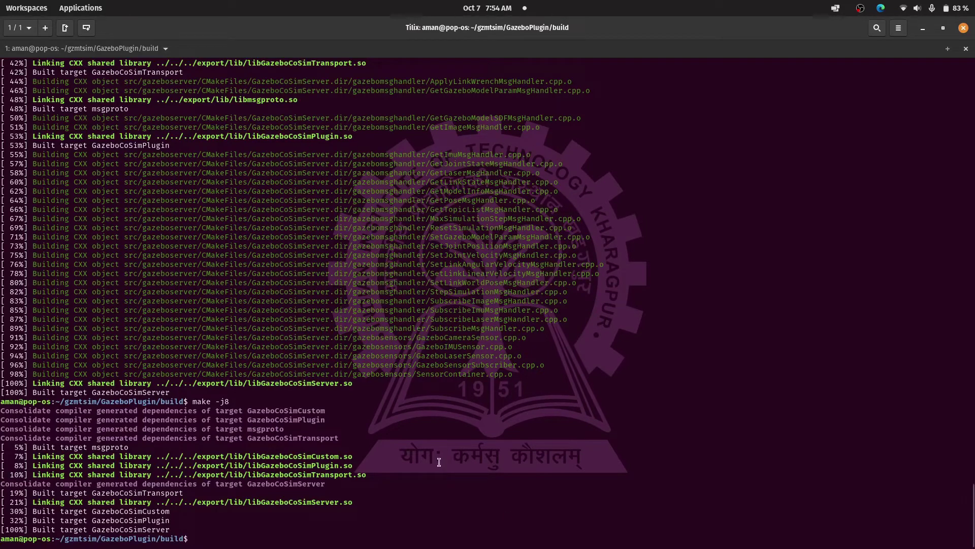
type("cd ..")
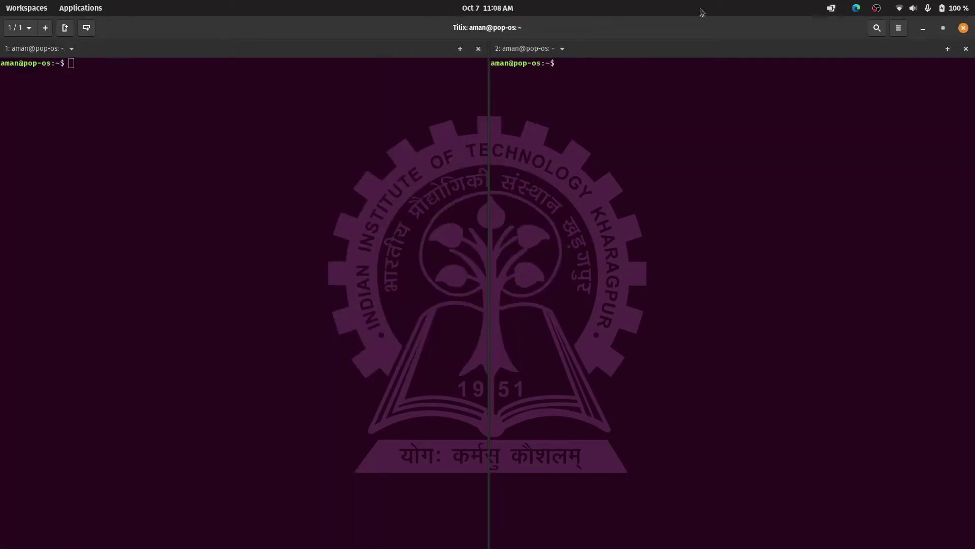
Step: Start MATLAB and rerun openExample("performCoSimulationWithGazebo") from the command history
type("matlab")
key("Return")
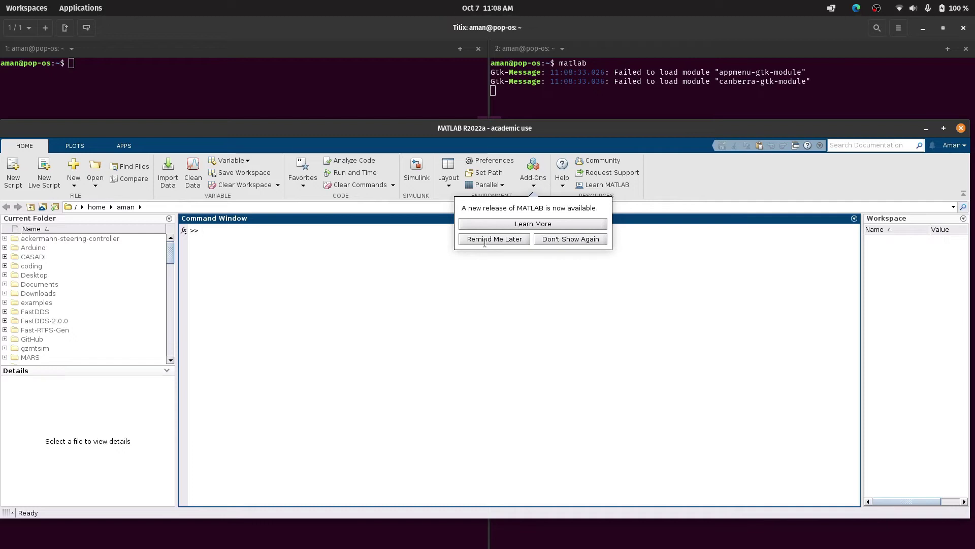
left_click(485, 240)
key("Up")
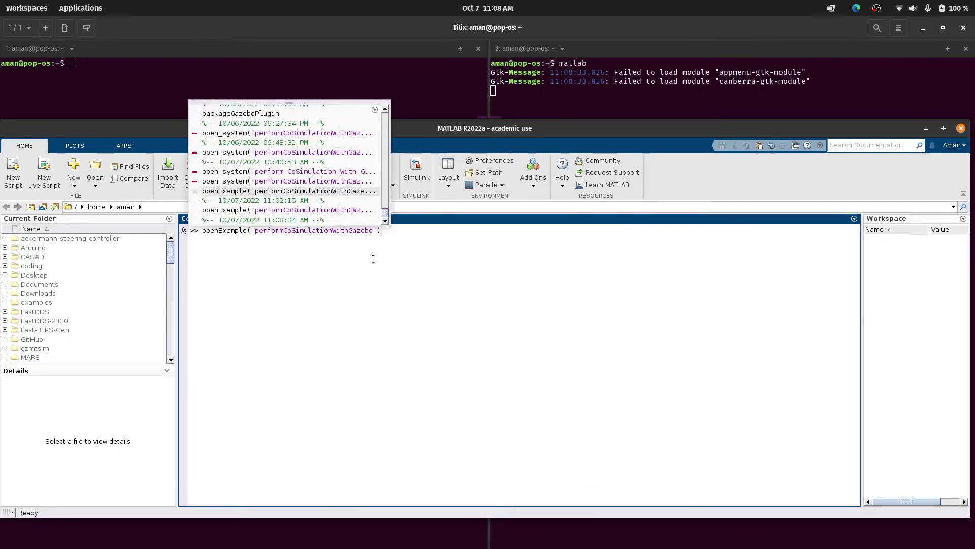
key("Return")
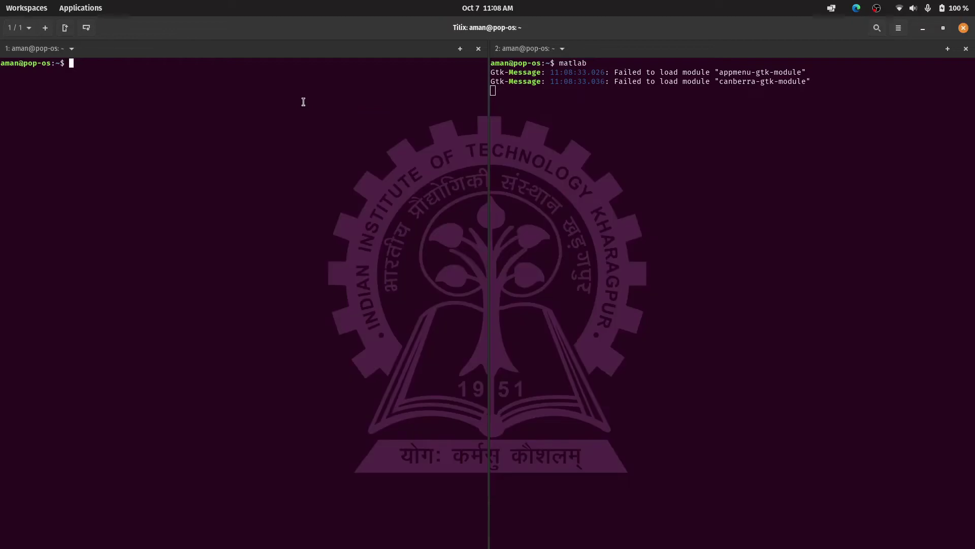
Step: In the left pane, change into gzmtsim/GazeboPlugin/export
left_click(303, 101)
type("cd gz")
key("Tab")
type("G")
key("Tab")
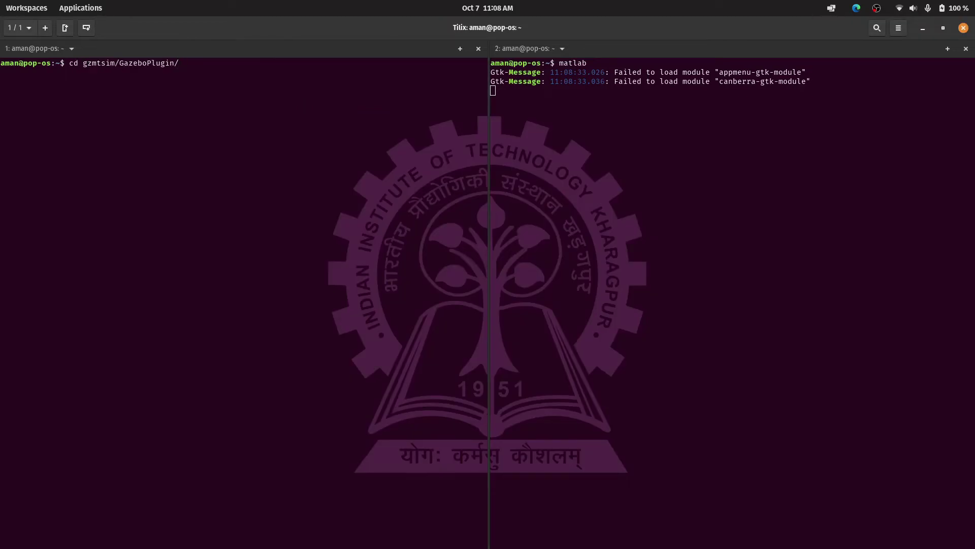
type("e")
key("Tab")
key("Return")
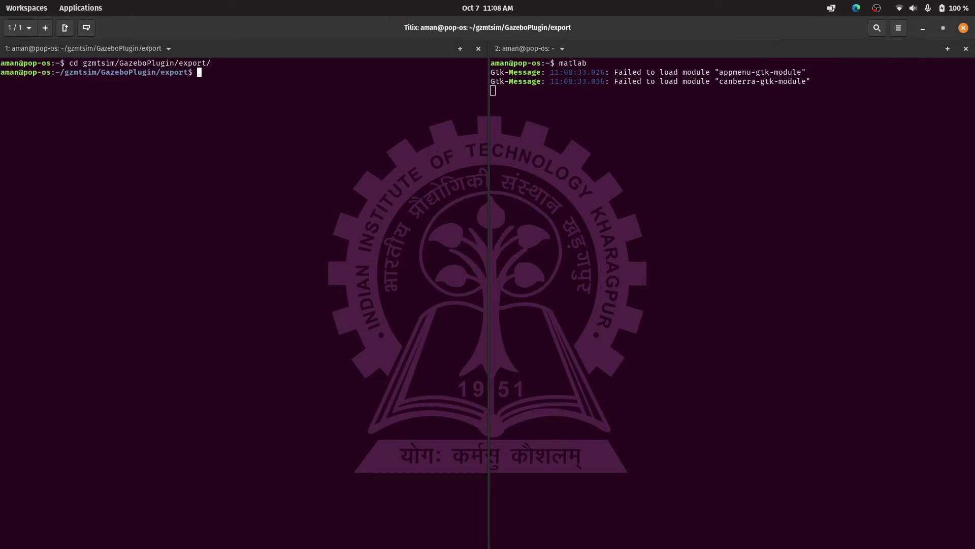
Step: Set SVGA_VGPU10=0 and launch gazebo ../world/multiSensorPluginTest.world --verbose
key("Up")
key("Up")
key("Up")
key("Up")
key("Up")
key("Up")
key("Return")
key("Up")
key("Up")
key("Up")
key("Up")
key("Up")
key("Up")
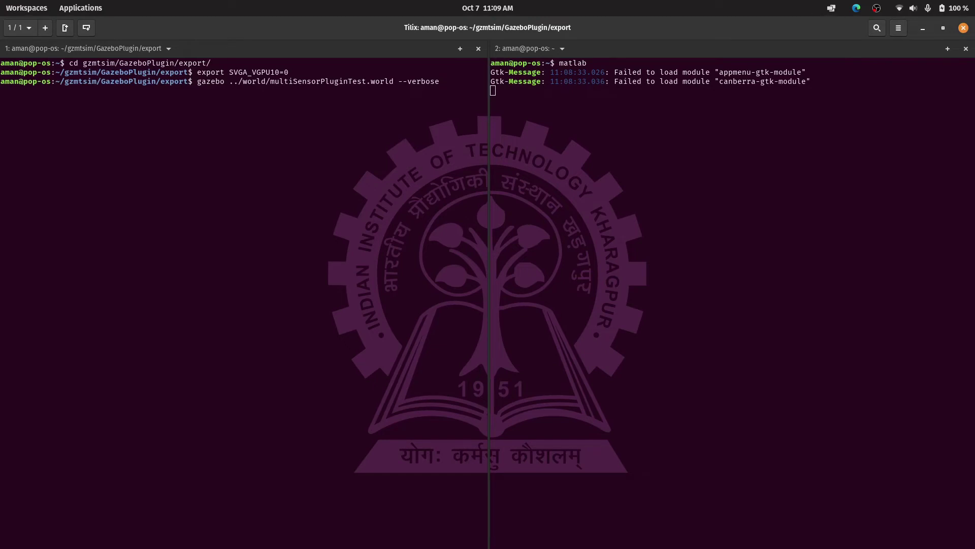
key("Return")
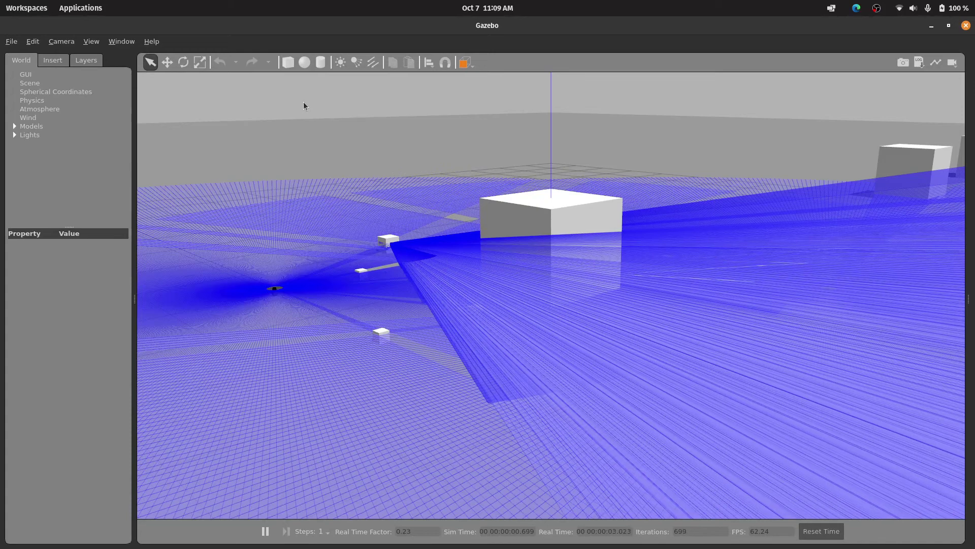
Step: Zoom and pan the Gazebo 3-D view to inspect the edge of the lidar scan
scroll(355, 203, "down", 5)
scroll(354, 203, "up", 4)
left_click_drag(354, 203, 401, 314)
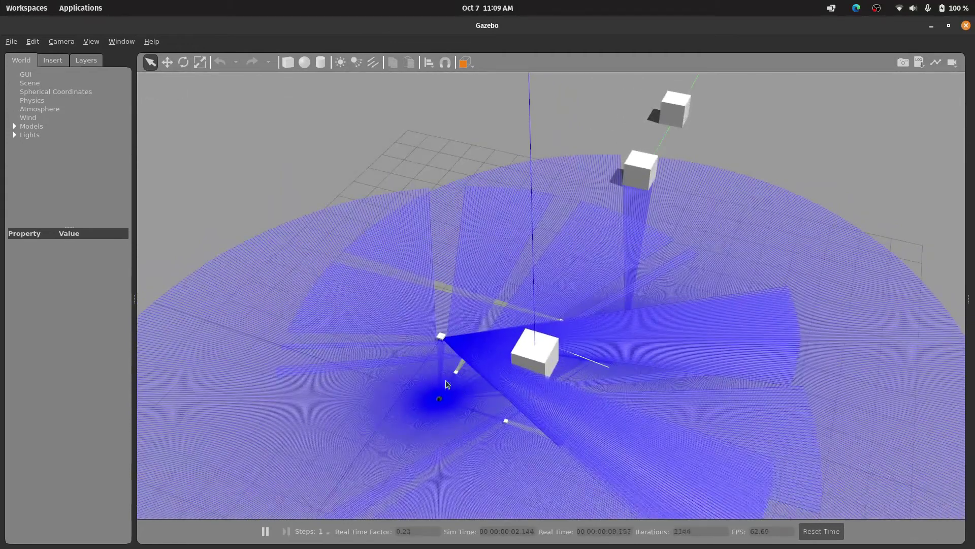
scroll(446, 380, "up", 6)
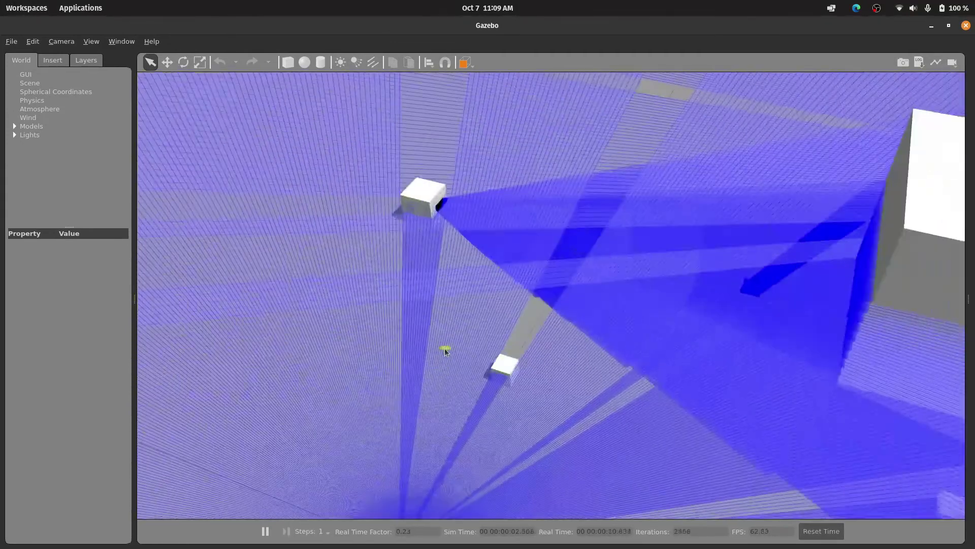
scroll(444, 348, "down", 6)
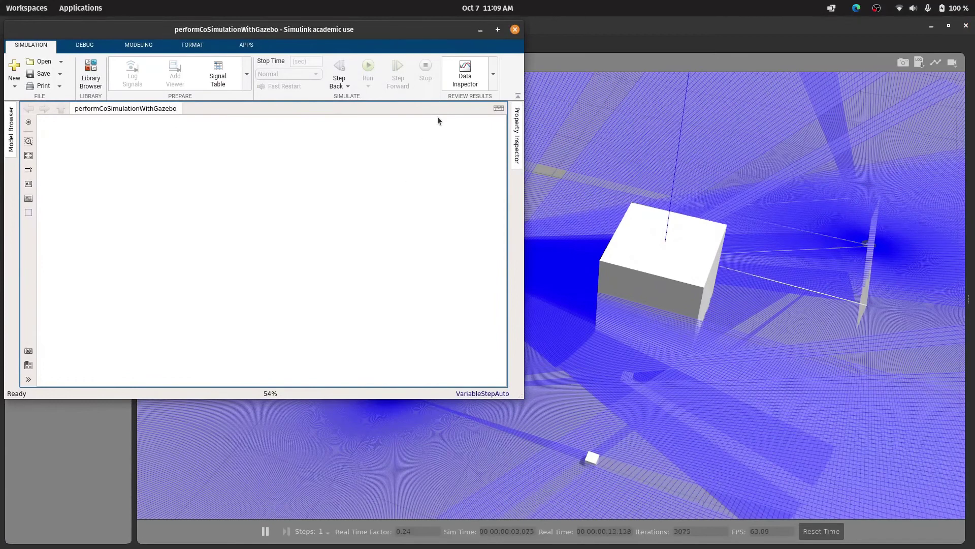
Step: Zoom around the loaded diagram to inspect the Get Sensor Data and Actuate Gazebo Model subsystems
scroll(689, 203, "down", 5)
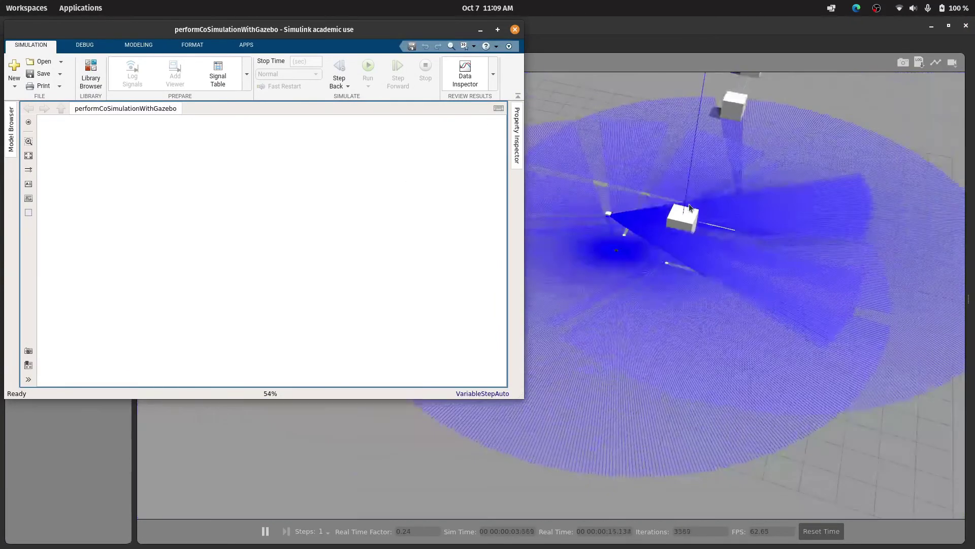
scroll(707, 157, "up", 5)
scroll(707, 157, "down", 4)
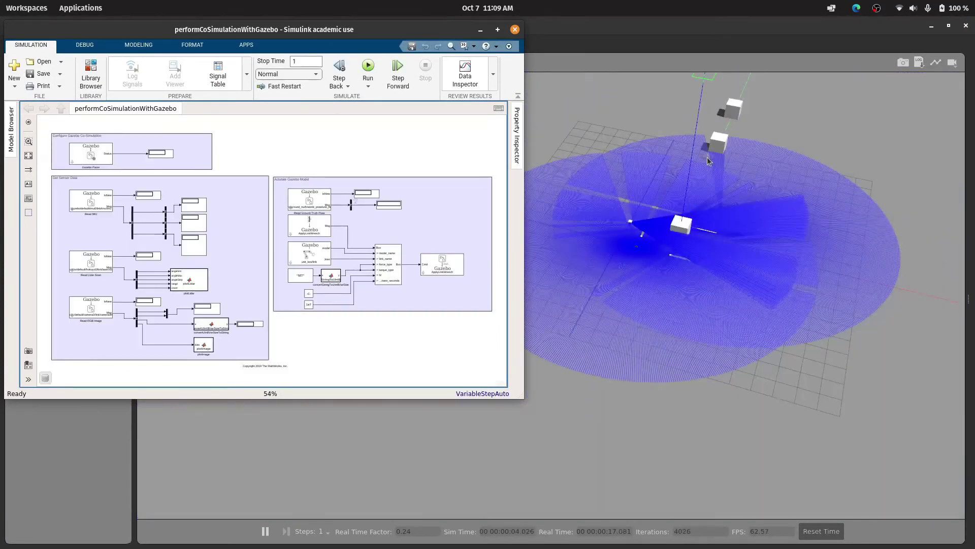
scroll(154, 249, "up", 6)
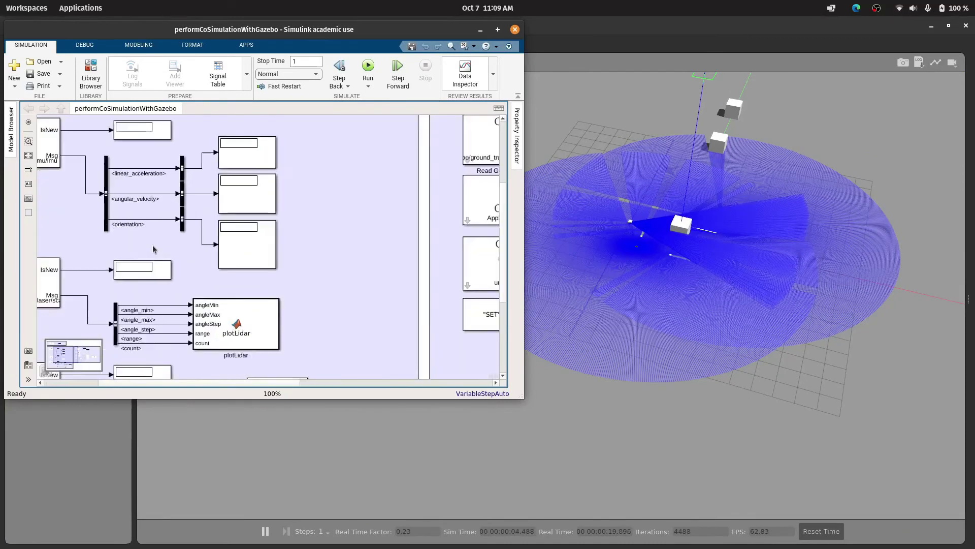
scroll(153, 248, "down", 4)
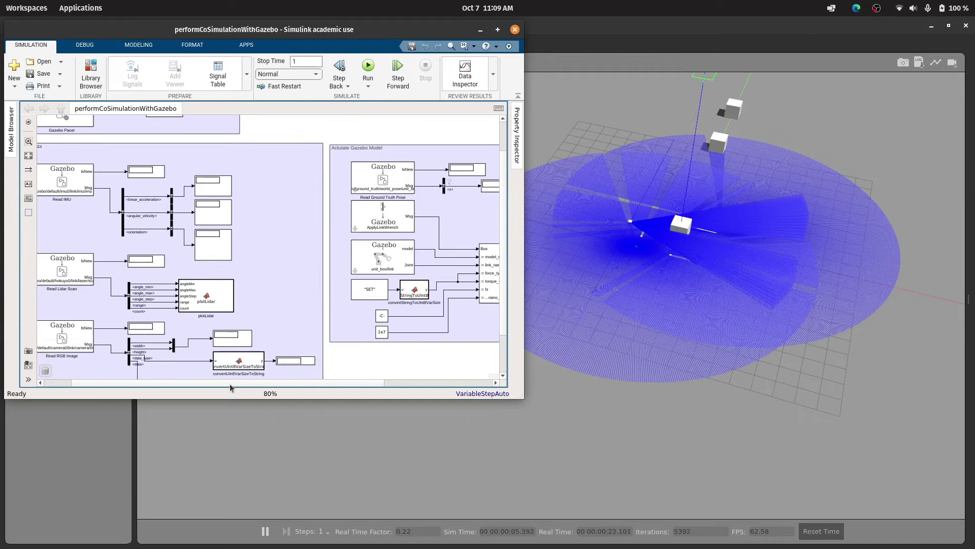
scroll(153, 376, "left", 1)
scroll(135, 335, "up", 6)
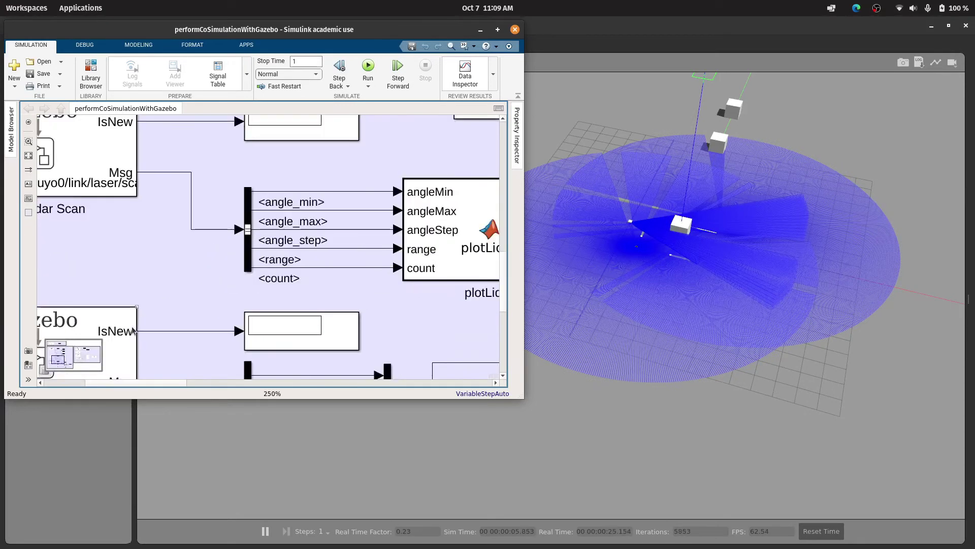
scroll(133, 330, "down", 5)
scroll(220, 373, "down", 4)
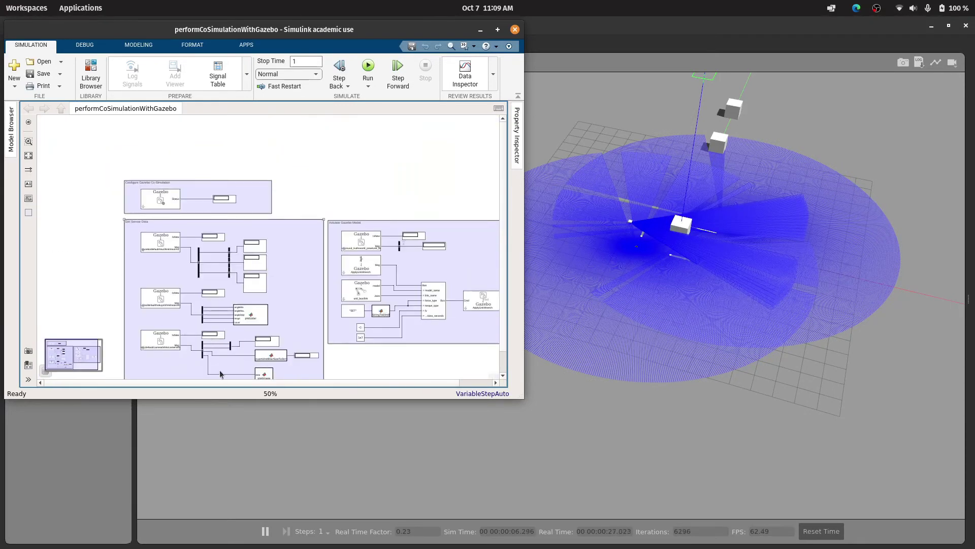
scroll(220, 371, "up", 2)
scroll(220, 370, "down", 2)
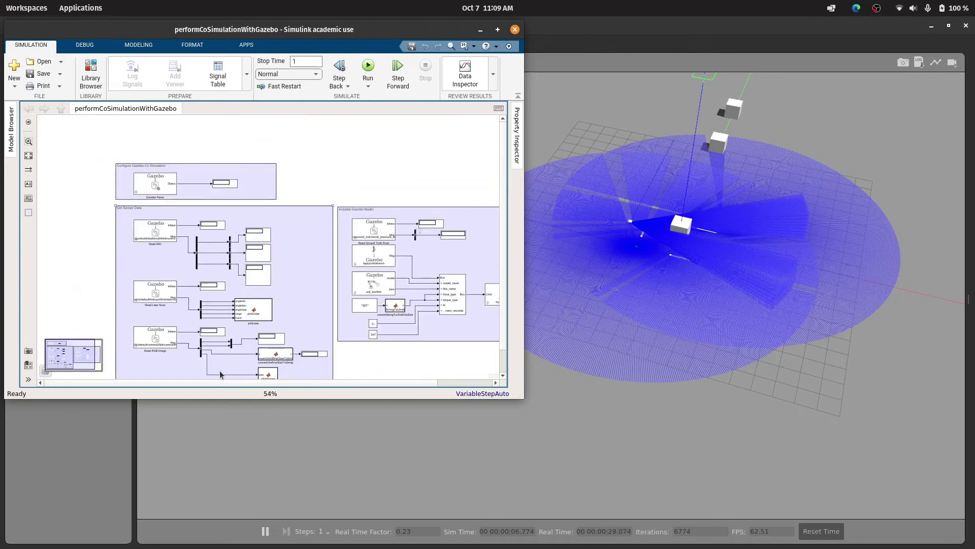
scroll(220, 371, "up", 3)
scroll(219, 370, "down", 2)
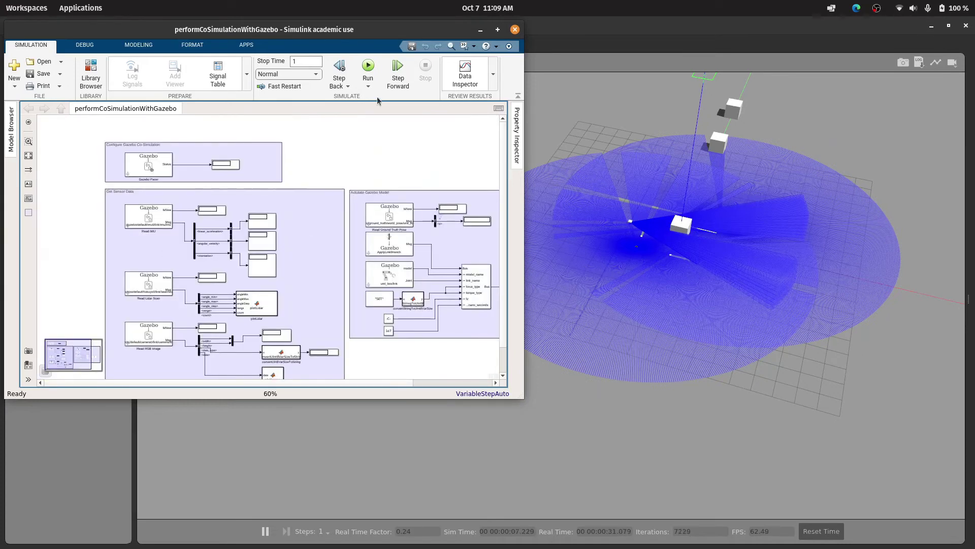
Step: Run the performCoSimulationWithGazebo model, then make the Simulink window narrower and taller while it compiles
left_click(366, 73)
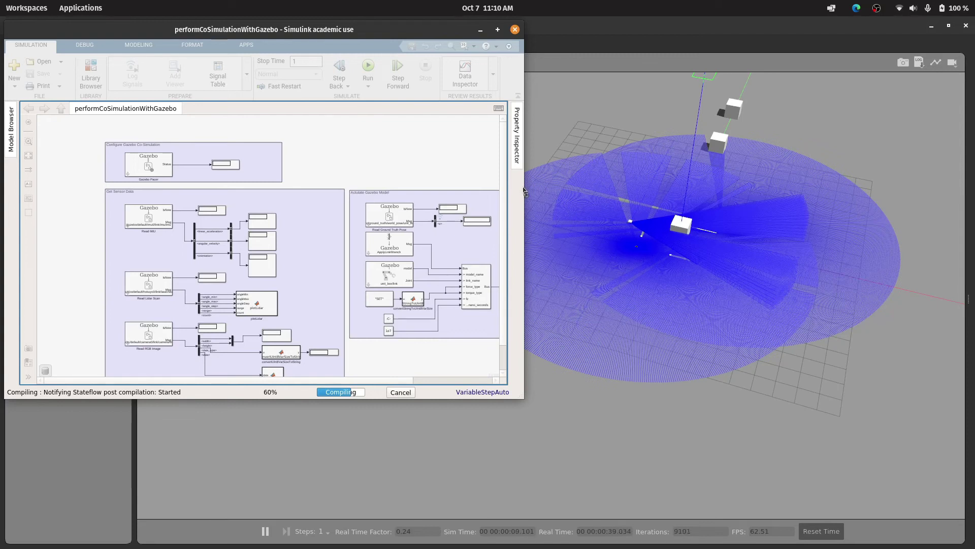
left_click_drag(523, 191, 426, 192)
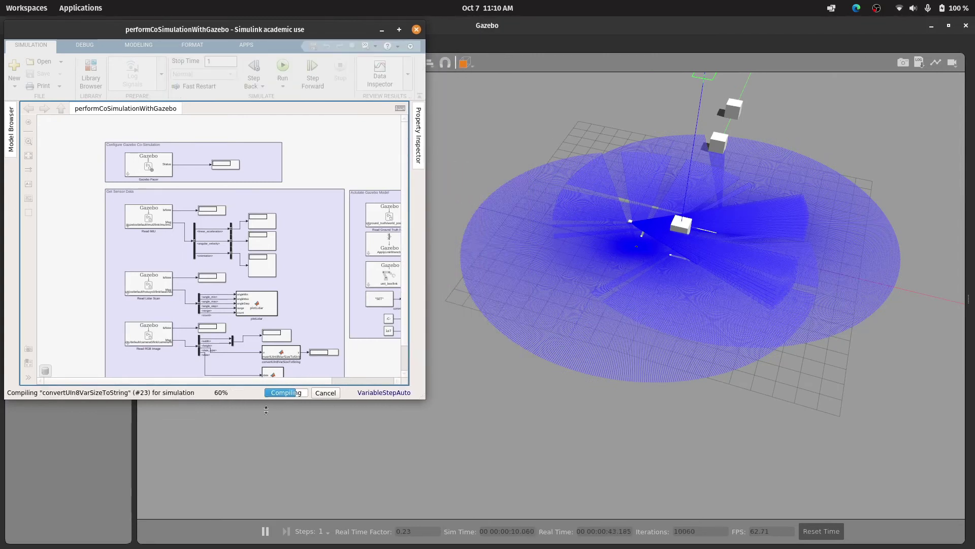
left_click_drag(265, 399, 262, 544)
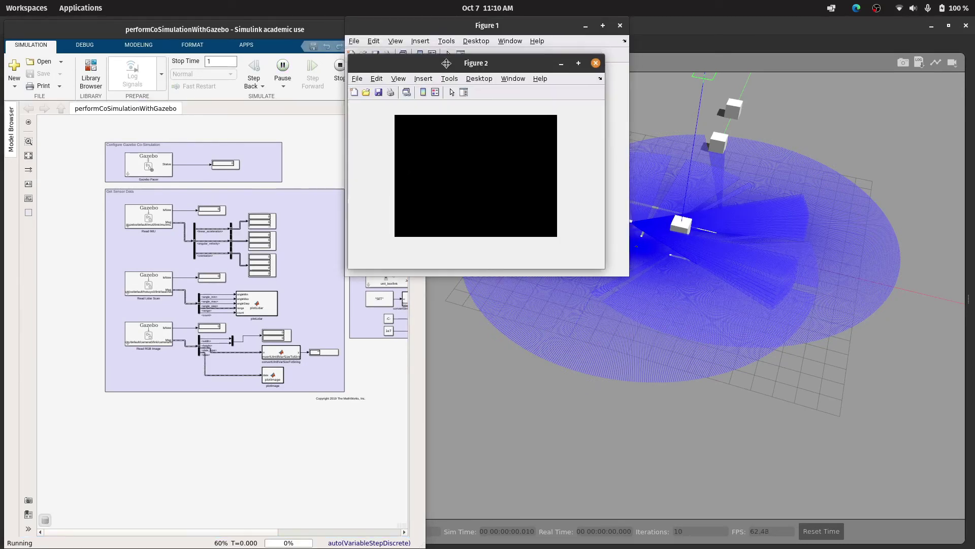
Step: Move Figure 2 aside to uncover Figure 1 and watch the lidar and camera plots update
left_click_drag(441, 61, 454, 343)
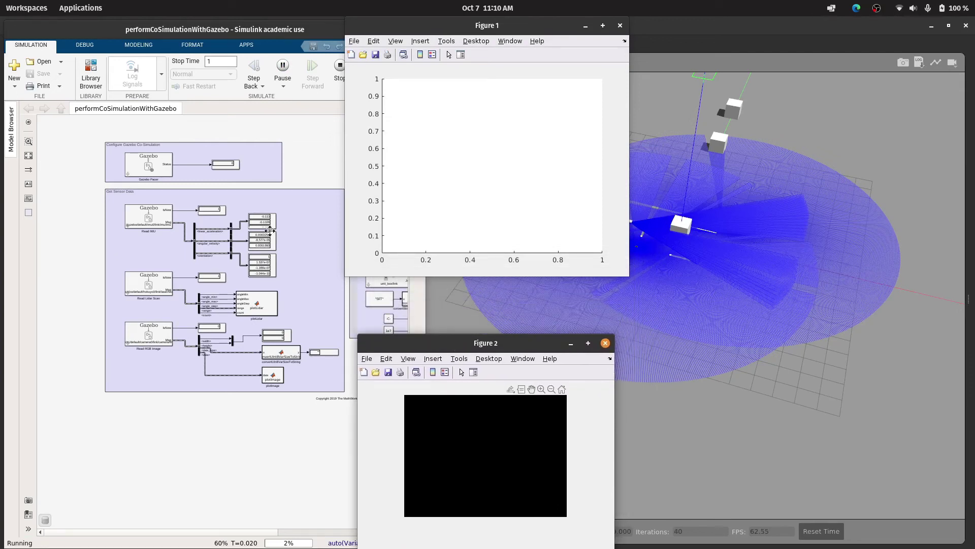
scroll(259, 237, "up", 2)
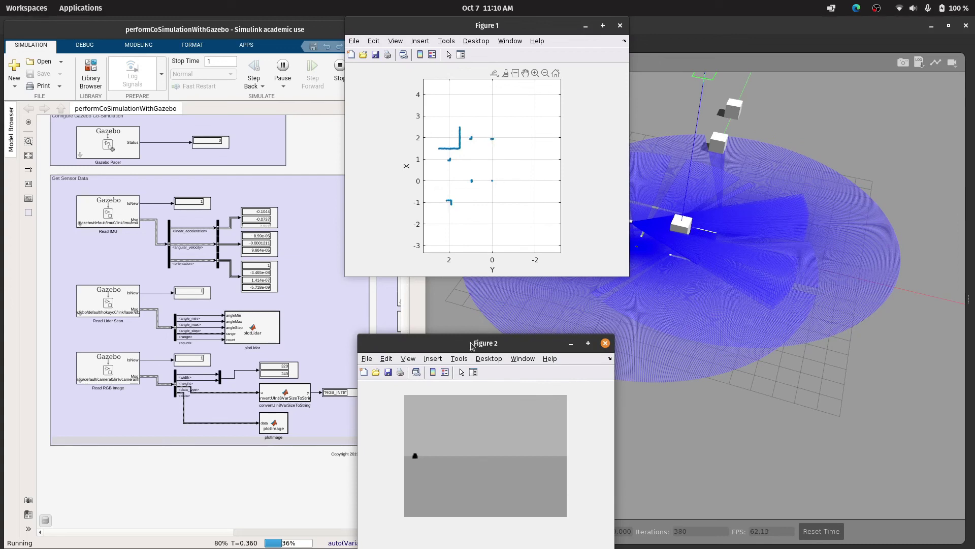
left_click_drag(471, 345, 443, 295)
scroll(675, 277, "up", 5)
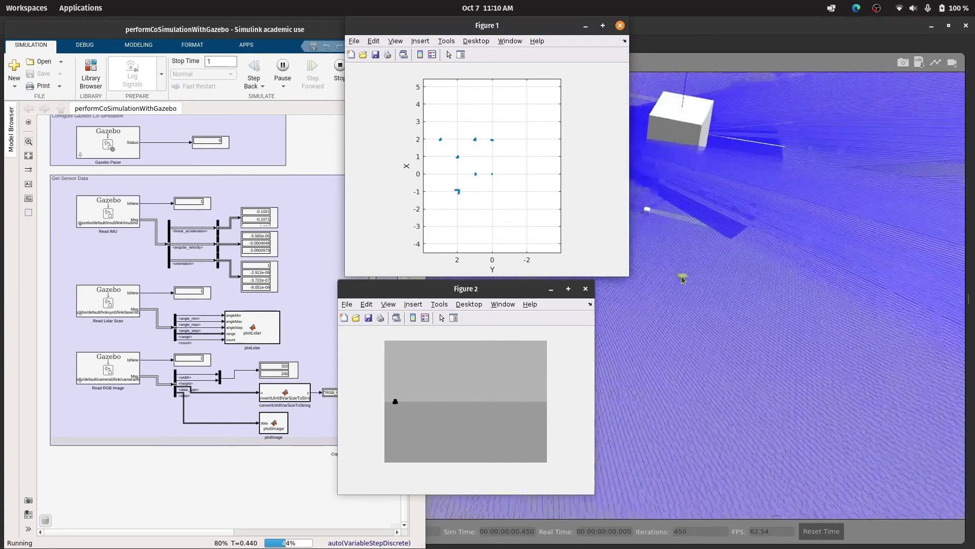
Step: Bring Gazebo forward and pan to show the box, then return to the Simulink windows
left_click(710, 270)
left_click_drag(709, 269, 805, 344)
mouse_move(697, 541)
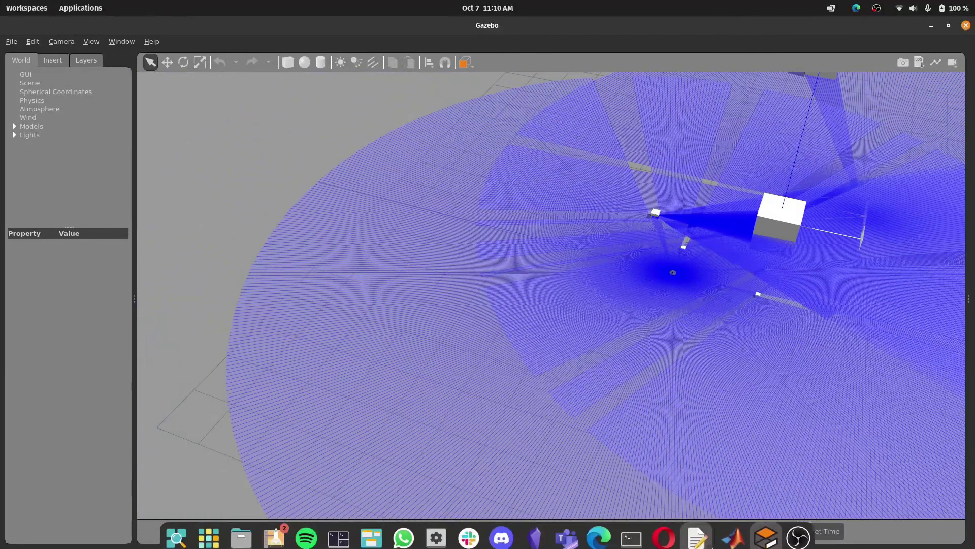
left_click(736, 539)
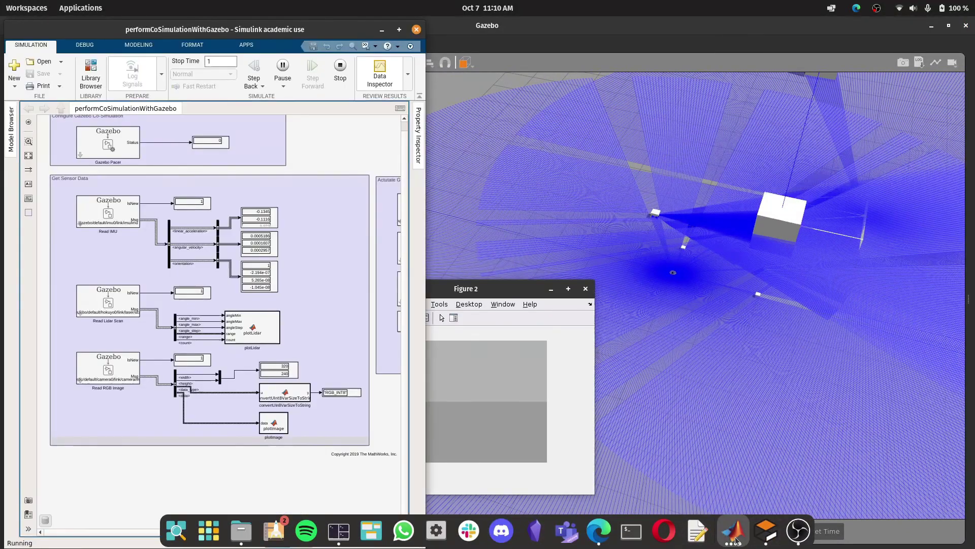